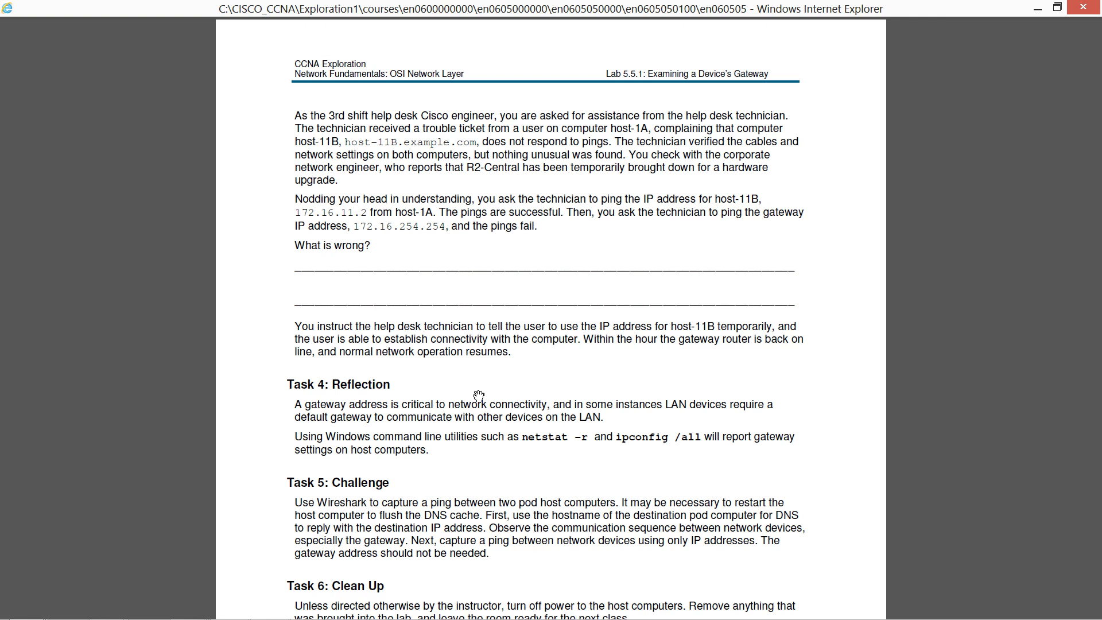
Step: Finish viewing the lab document, then switch to the course window and advance to page 5.5.1.2
scroll(782, 429, down, 3)
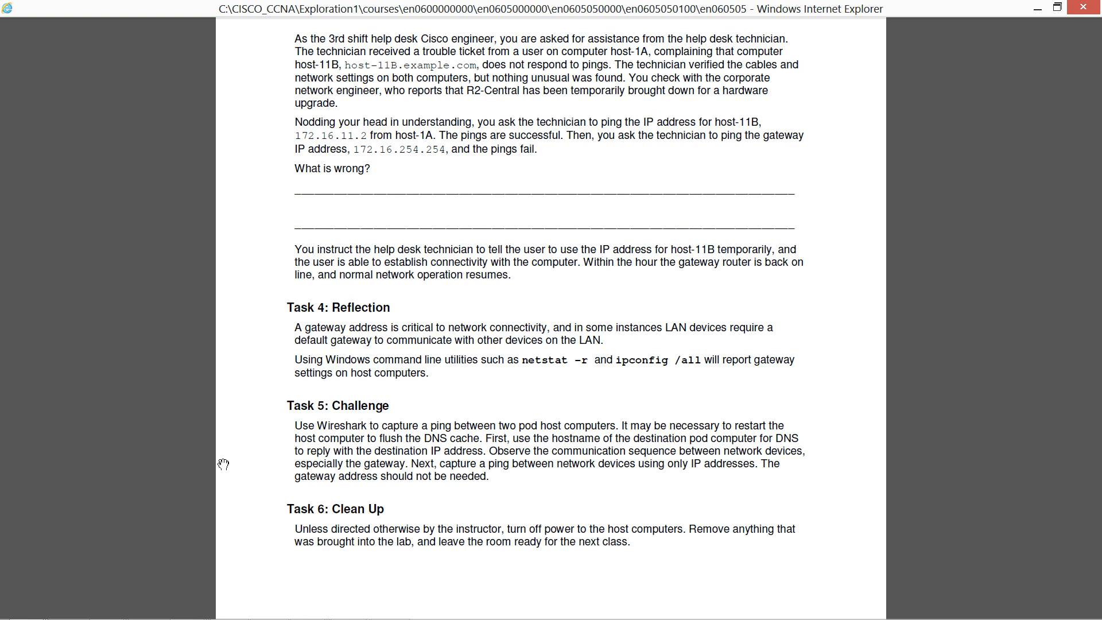
mouse_move(53, 615)
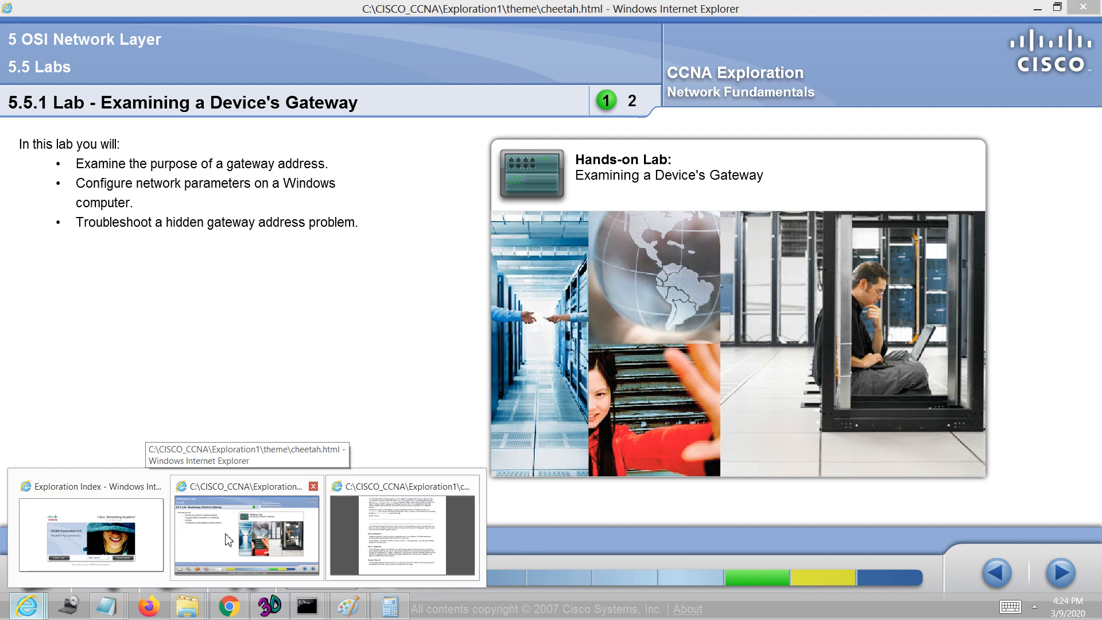
click(229, 540)
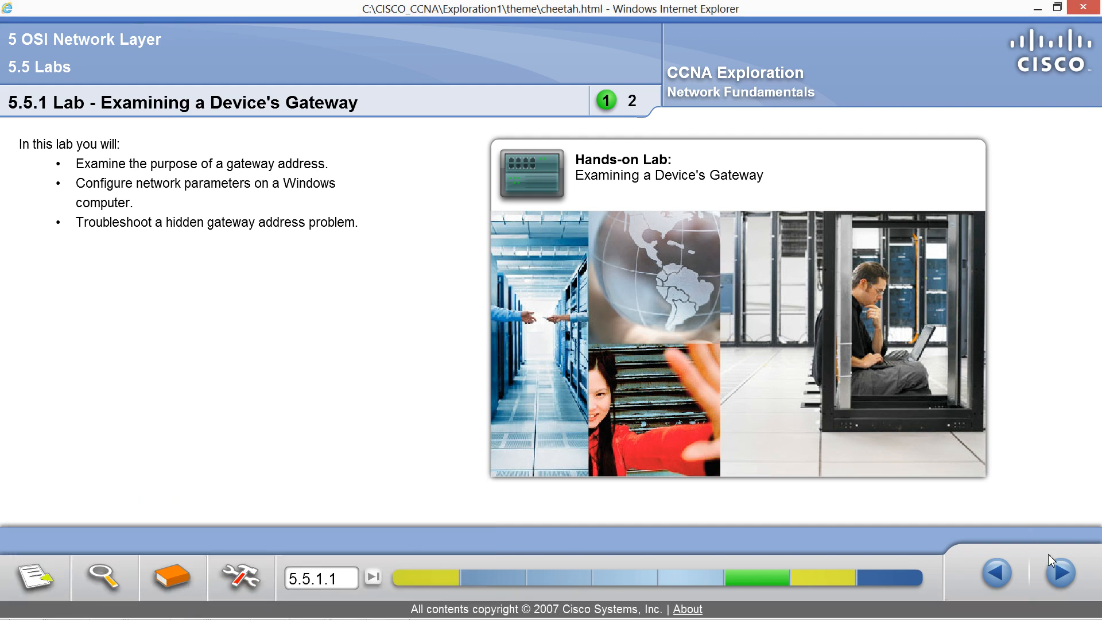
click(1061, 574)
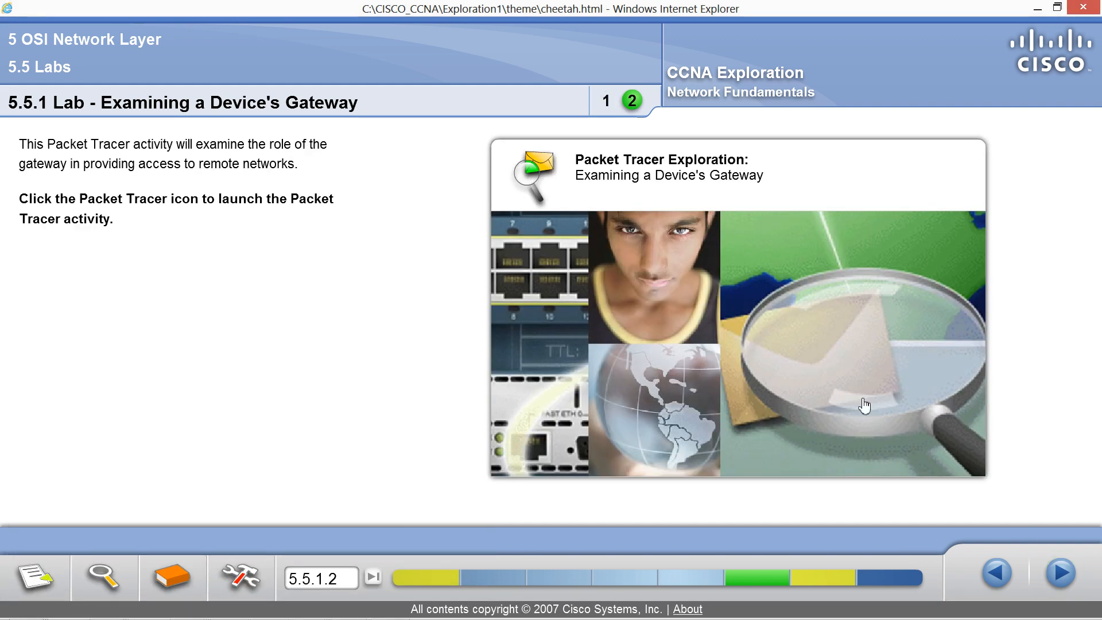
Step: Launch the Packet Tracer activity for Examining a Device's Gateway, allowing the blocked content, and maximize the Packet Tracer window
mouse_move(21, 617)
click(406, 529)
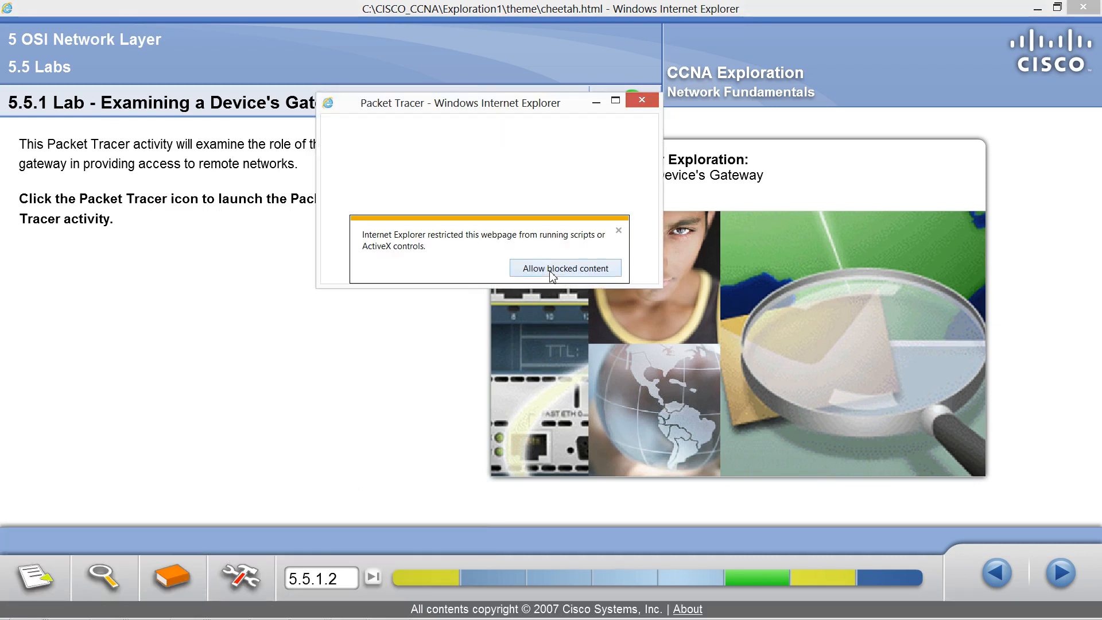
click(551, 274)
click(491, 268)
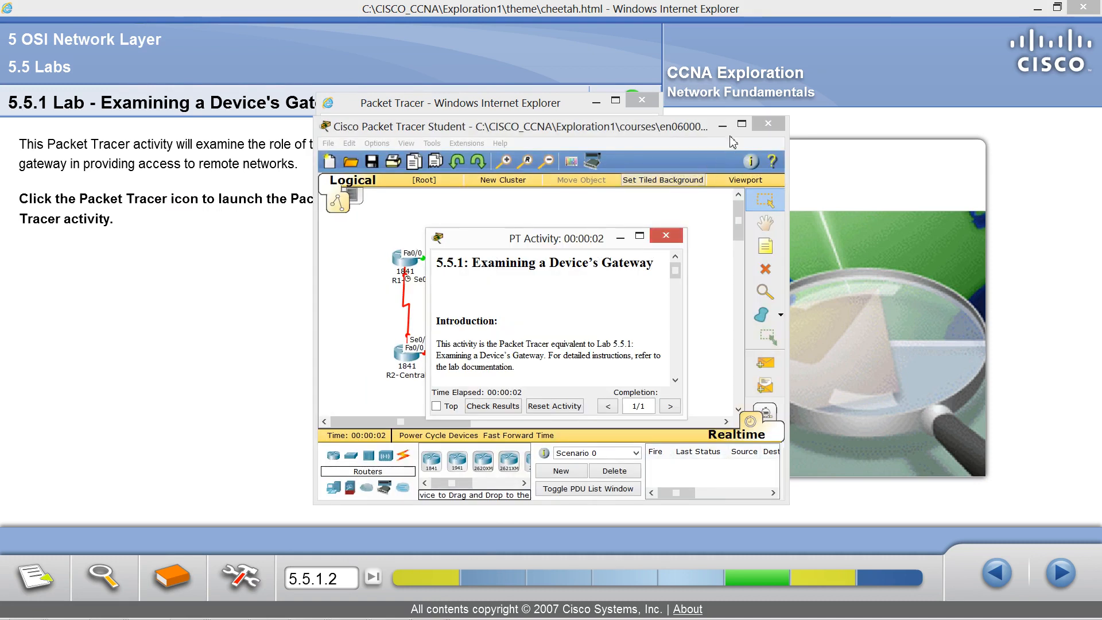
click(742, 125)
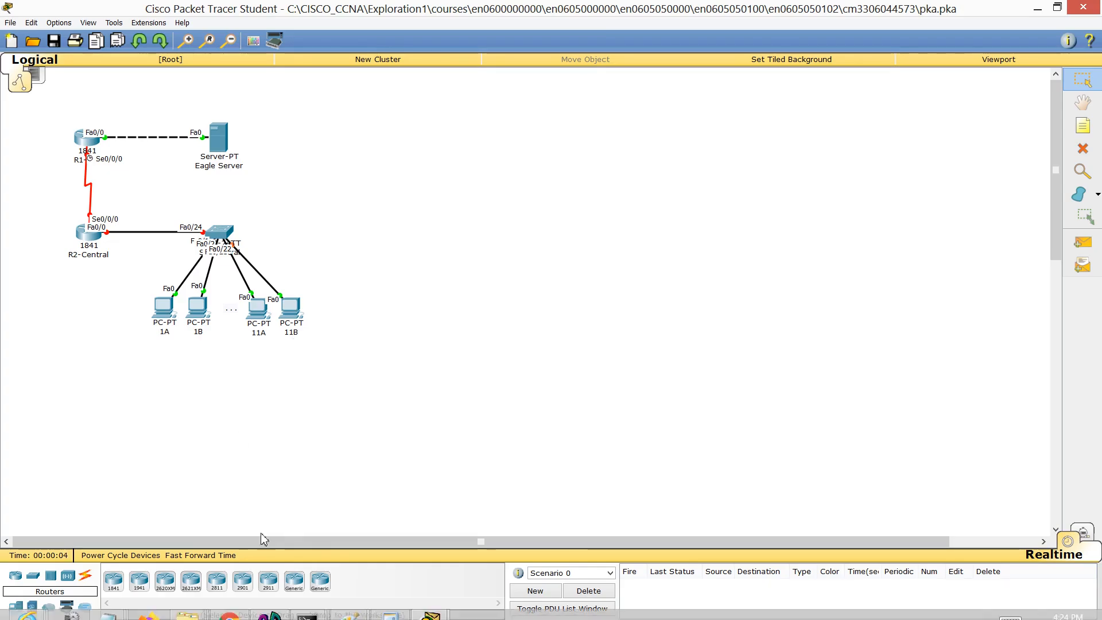
Step: Bring up the PT Activity instructions for 5.5.1 and maximize their window
mouse_move(430, 605)
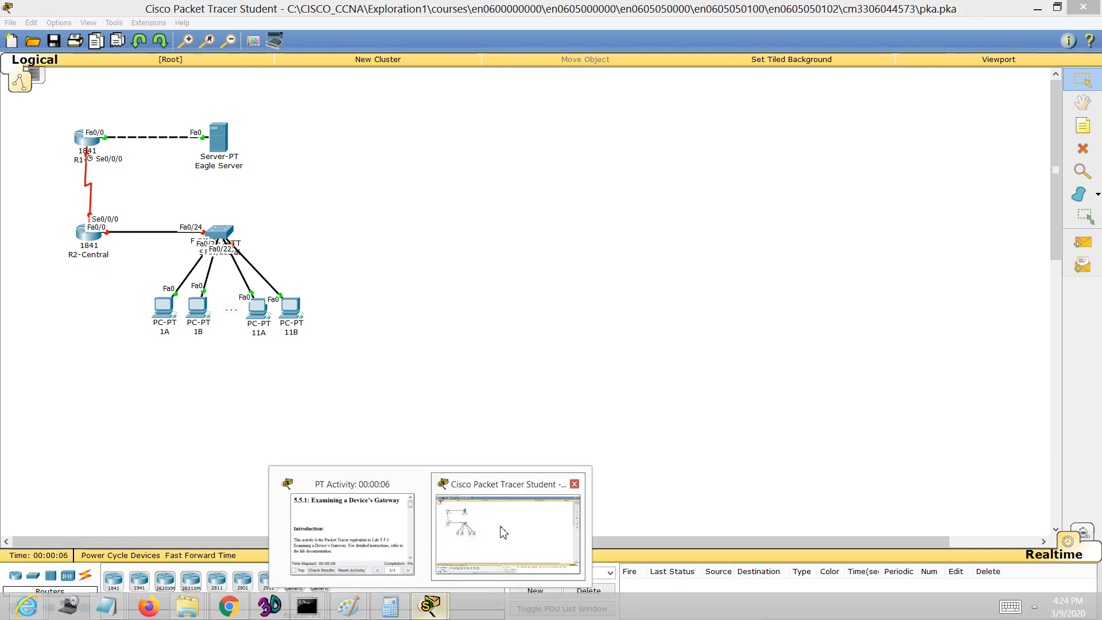
click(336, 539)
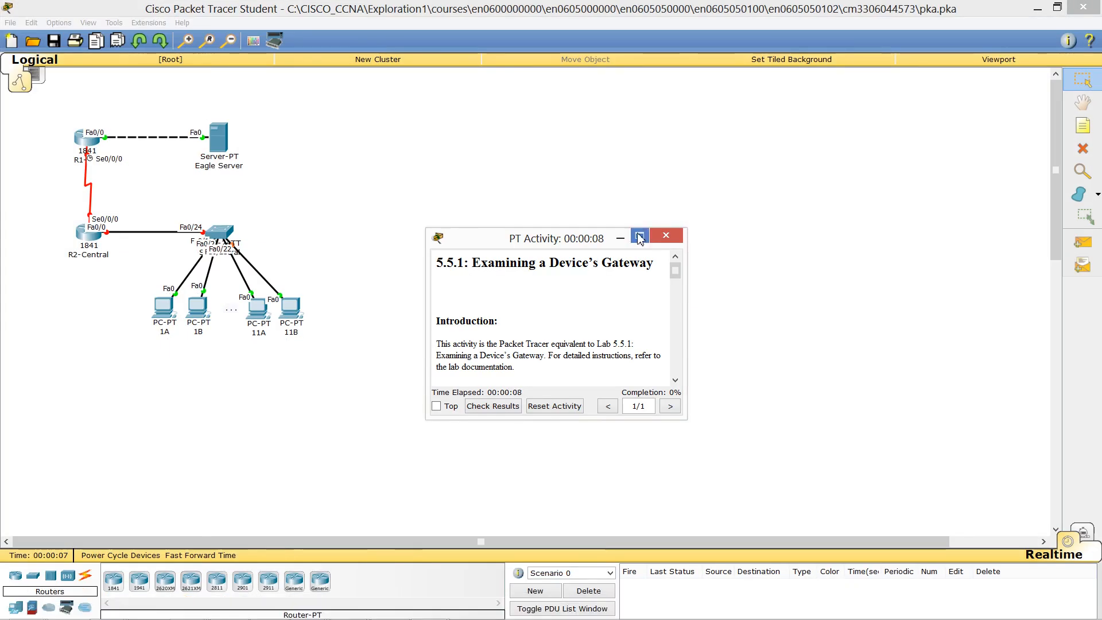
click(639, 237)
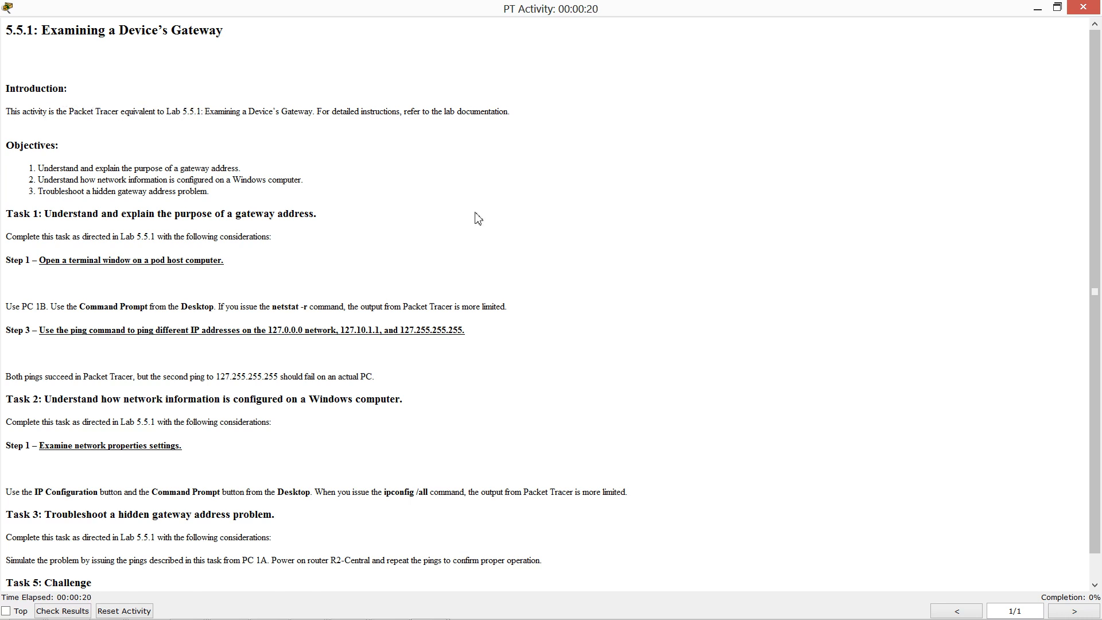
Step: Return the course in Internet Explorer to page 5.5.1.1 and compare its lab objectives with the PT Activity instructions
key(alt+Tab)
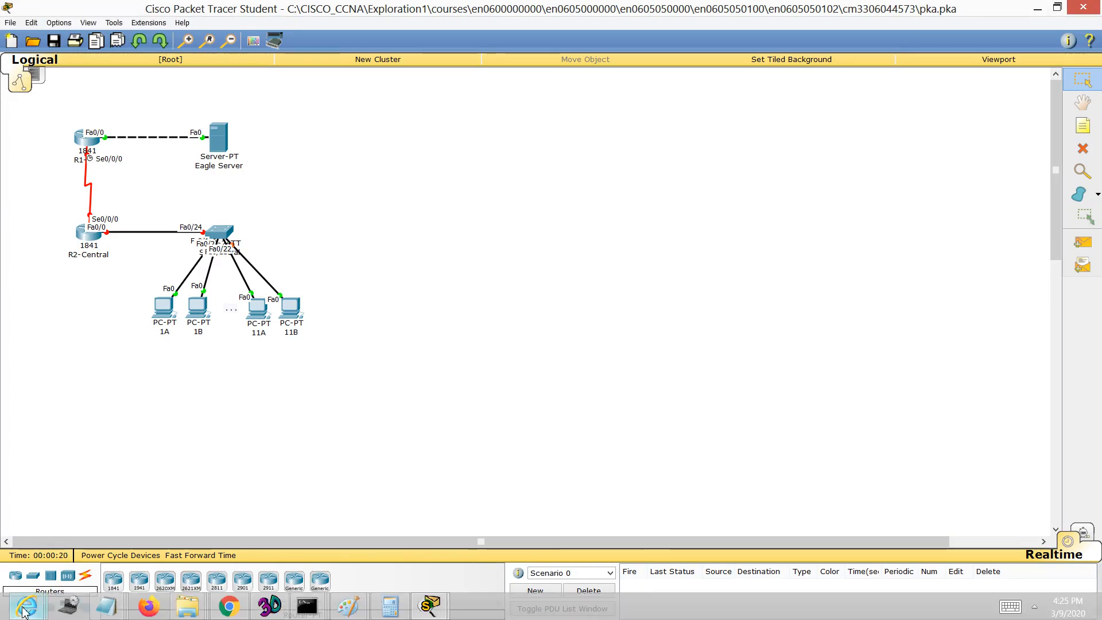
click(26, 607)
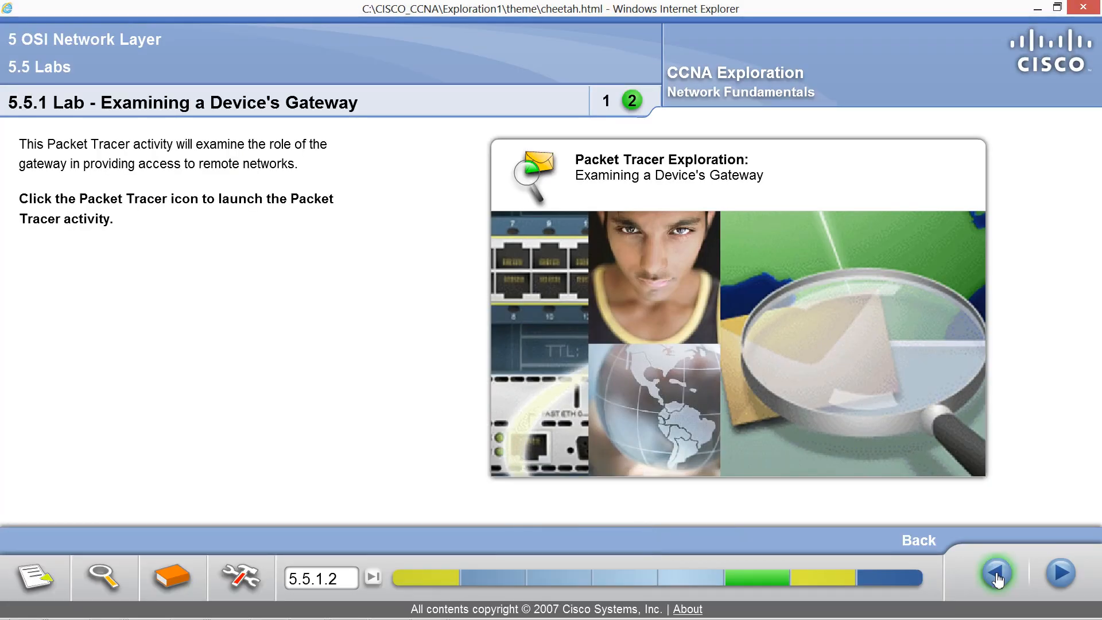
click(998, 574)
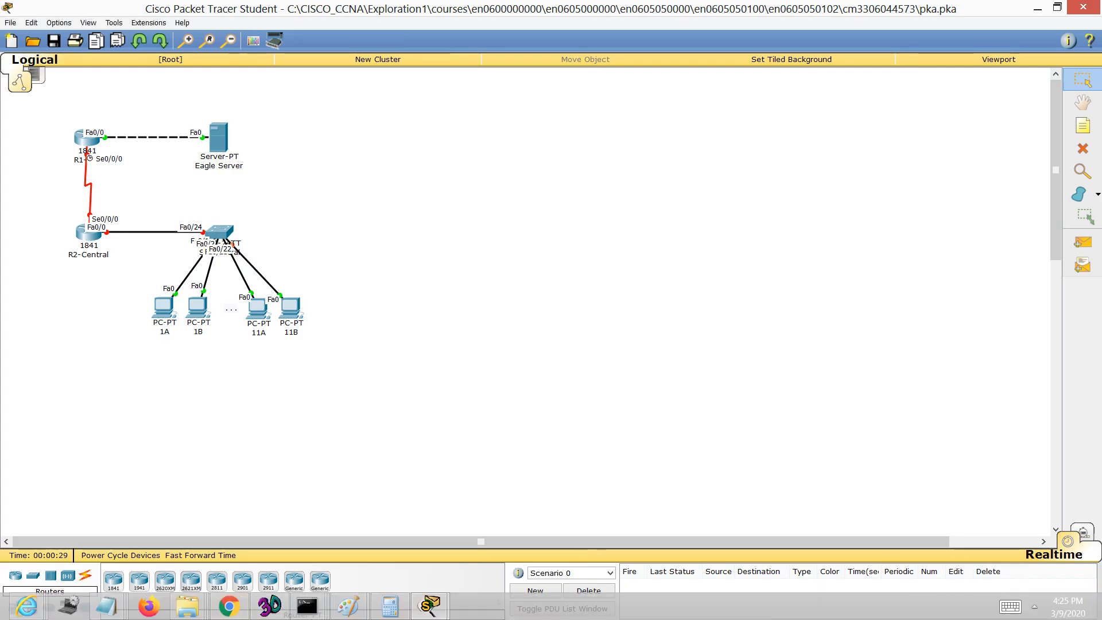
mouse_move(431, 606)
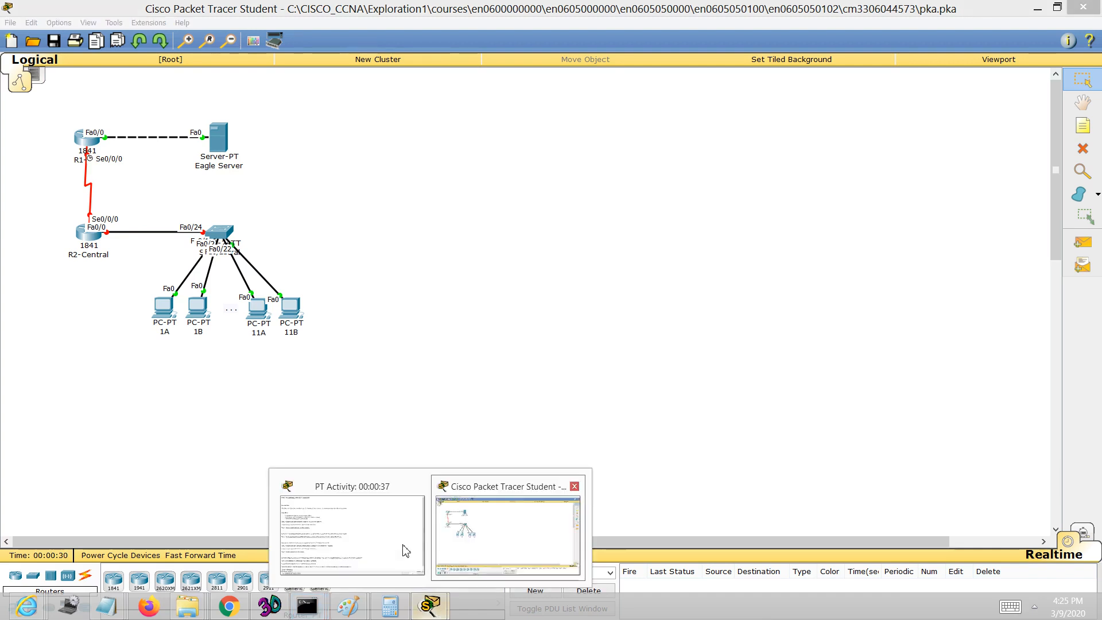
click(339, 553)
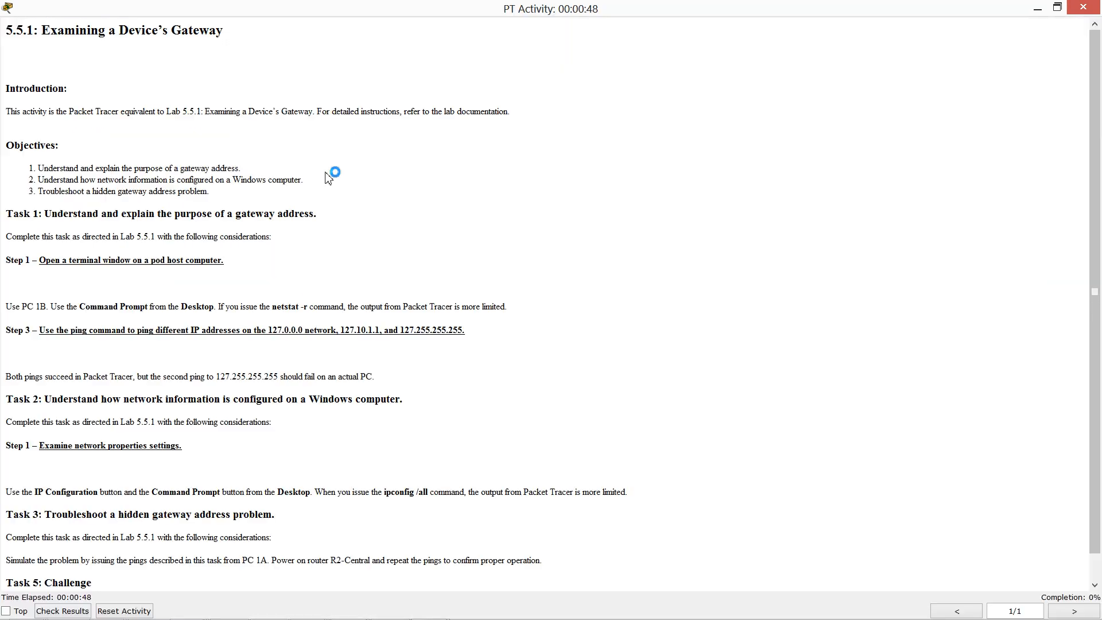
key(alt+Tab)
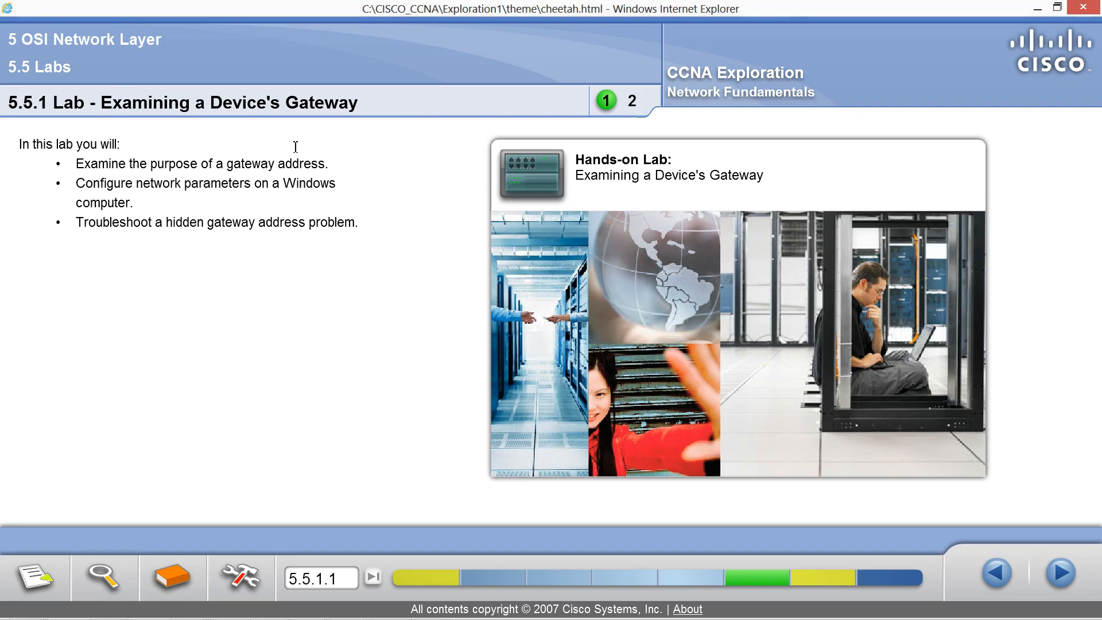
key(alt+Tab)
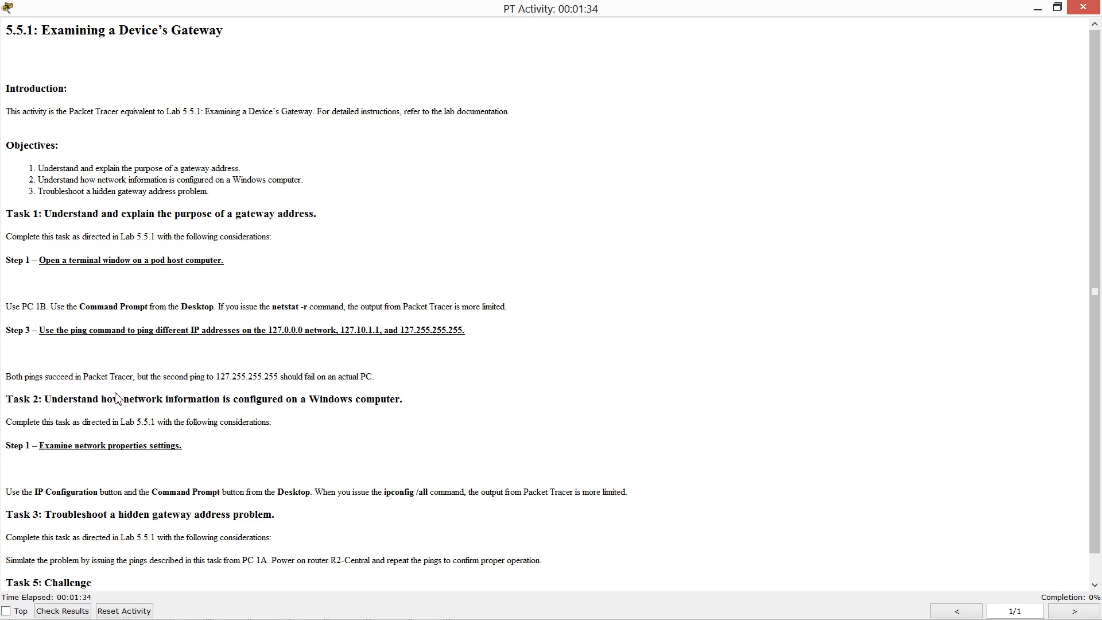
Step: Switch to the Packet Tracer topology and open the Command Prompt on PC 1B
mouse_move(224, 616)
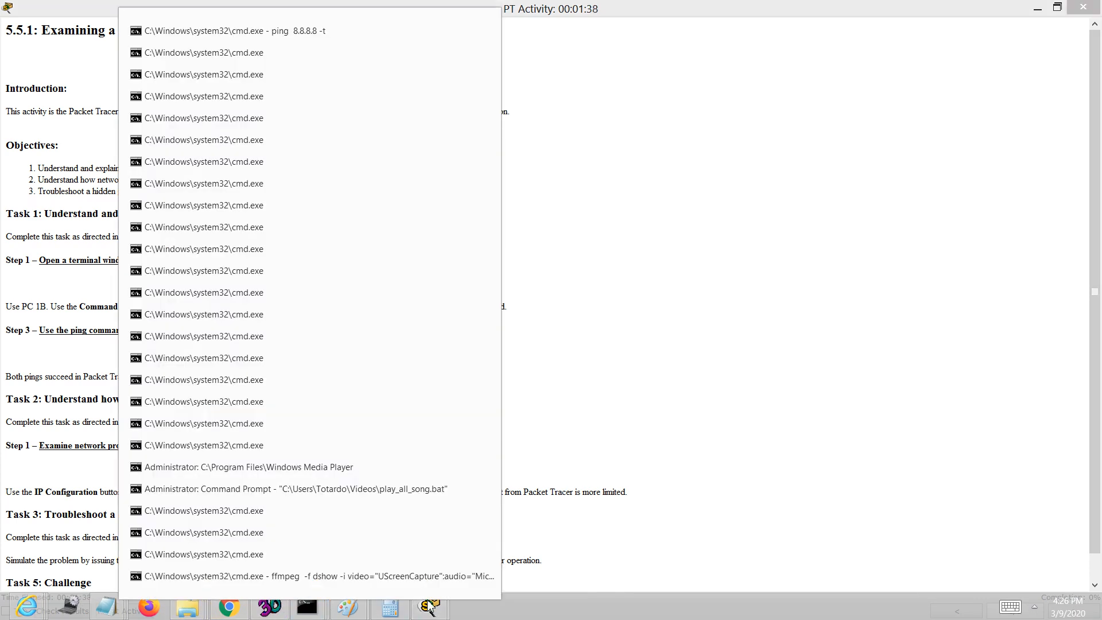
mouse_move(430, 610)
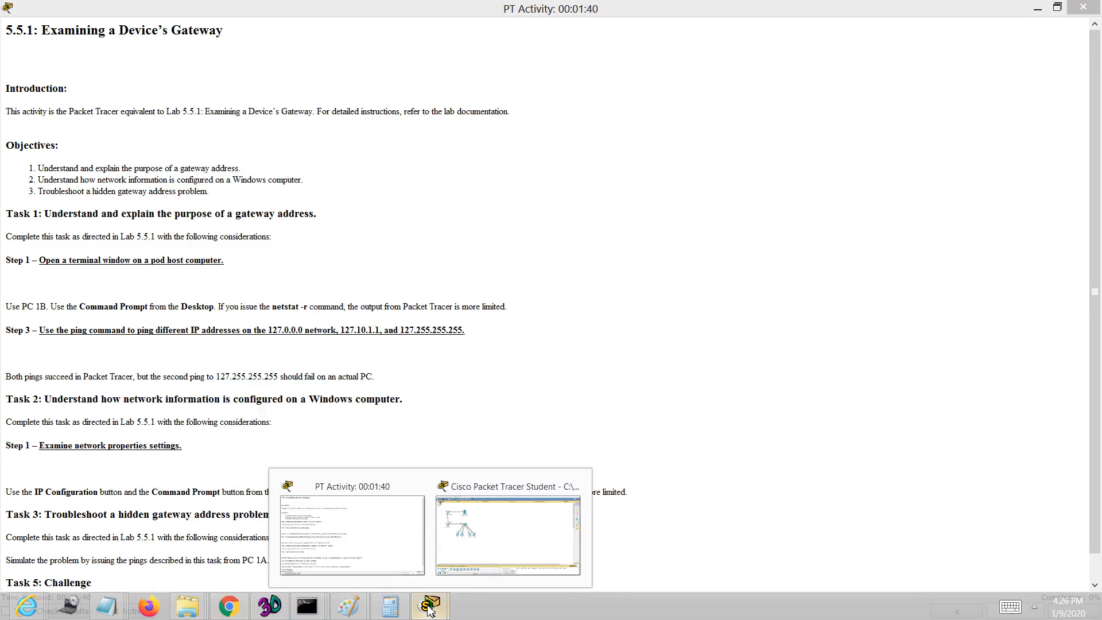
click(501, 532)
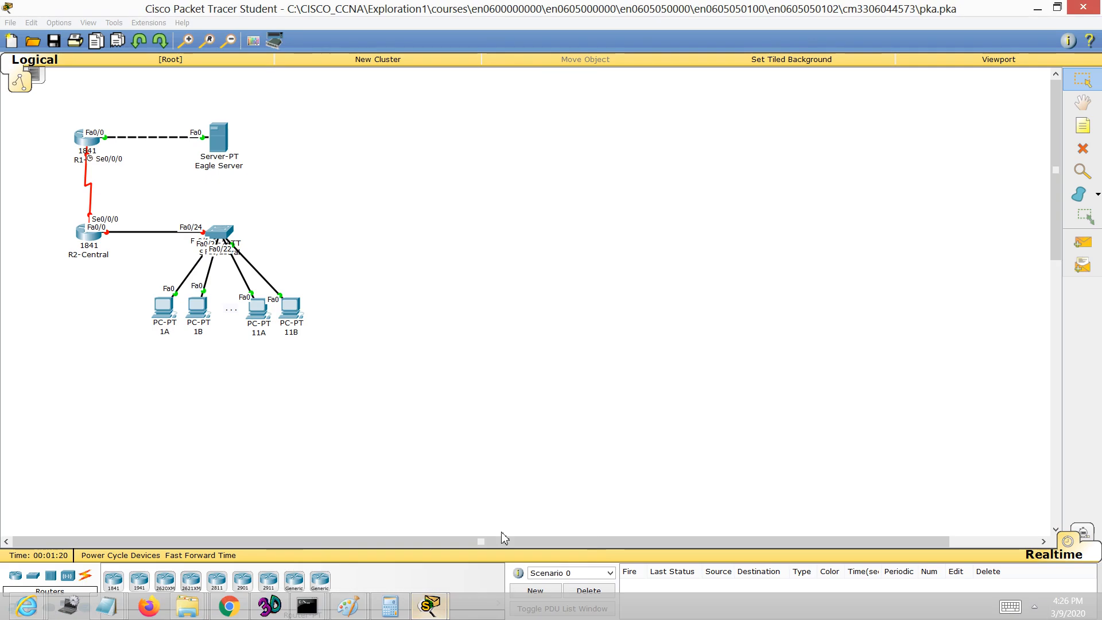
click(195, 310)
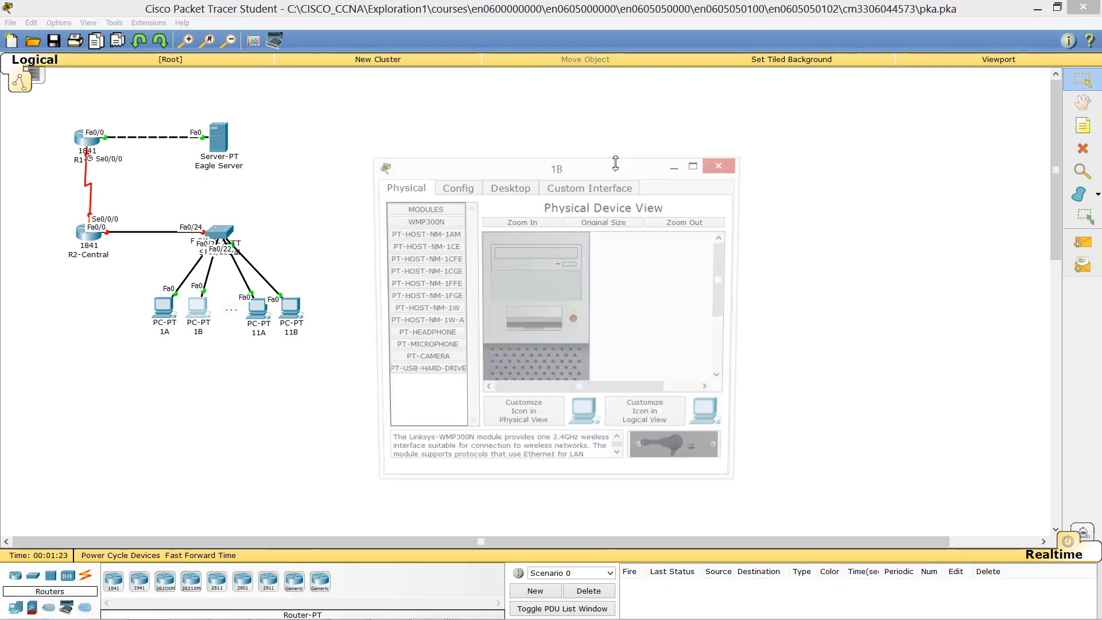
click(522, 185)
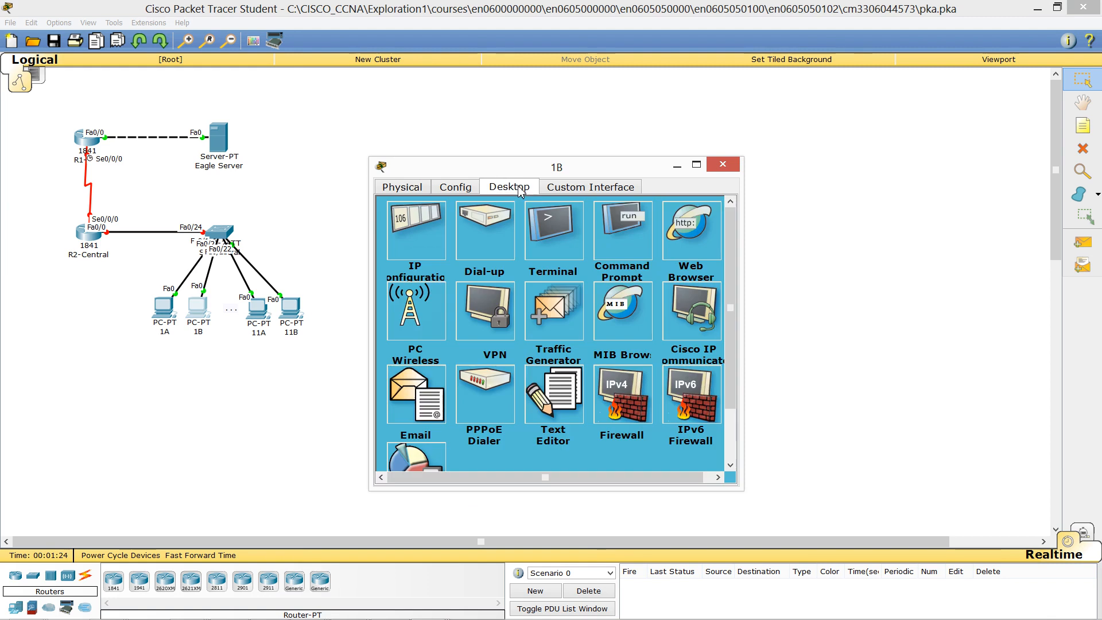
click(646, 252)
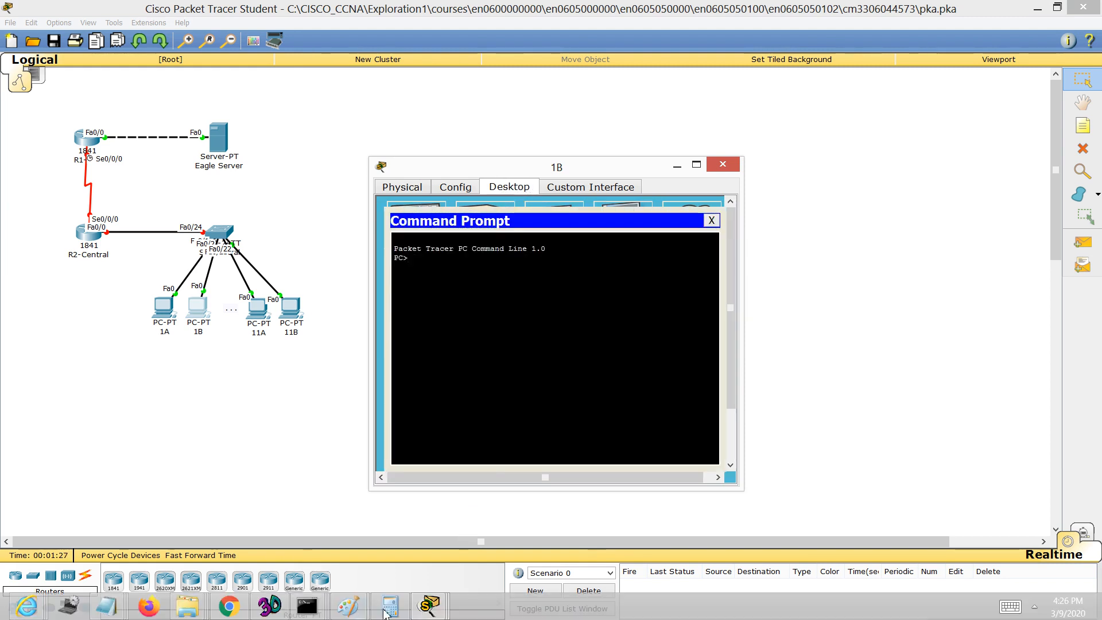
Step: Check the Task 1 instructions and run netstat -r in PC 1B's Command Prompt
click(427, 608)
click(276, 485)
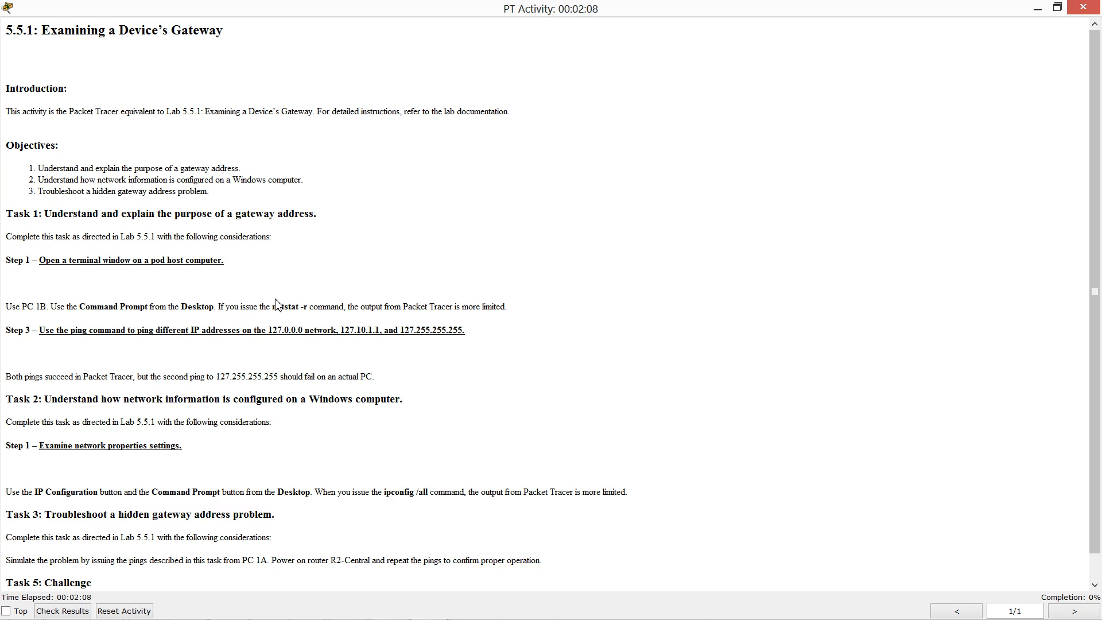
key(alt+Tab)
text(netstar)
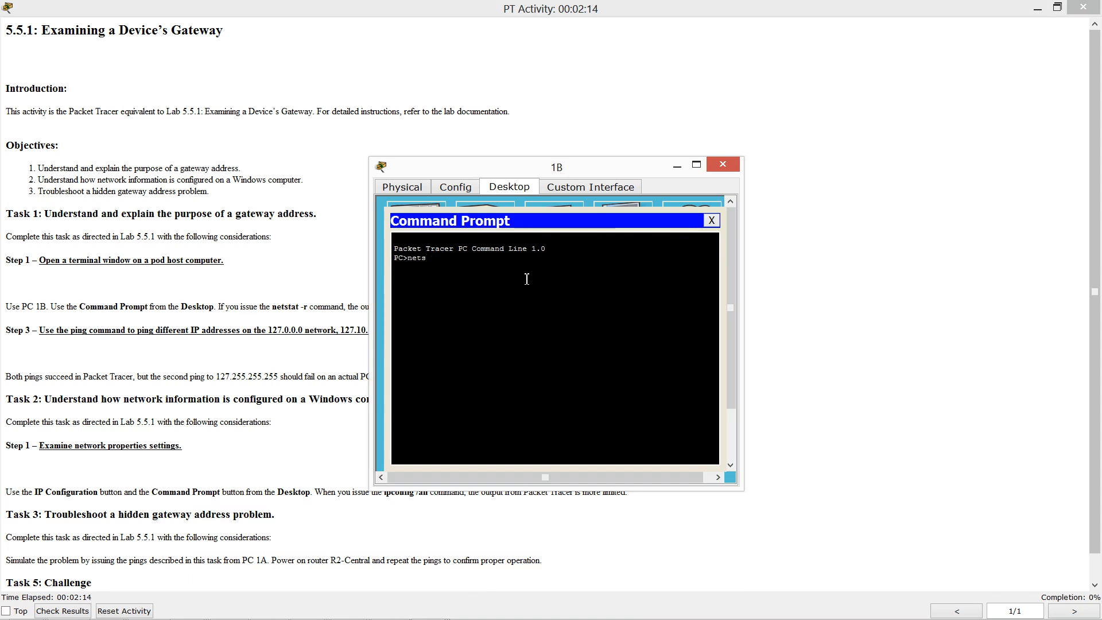
text(tat -r)
key(Return)
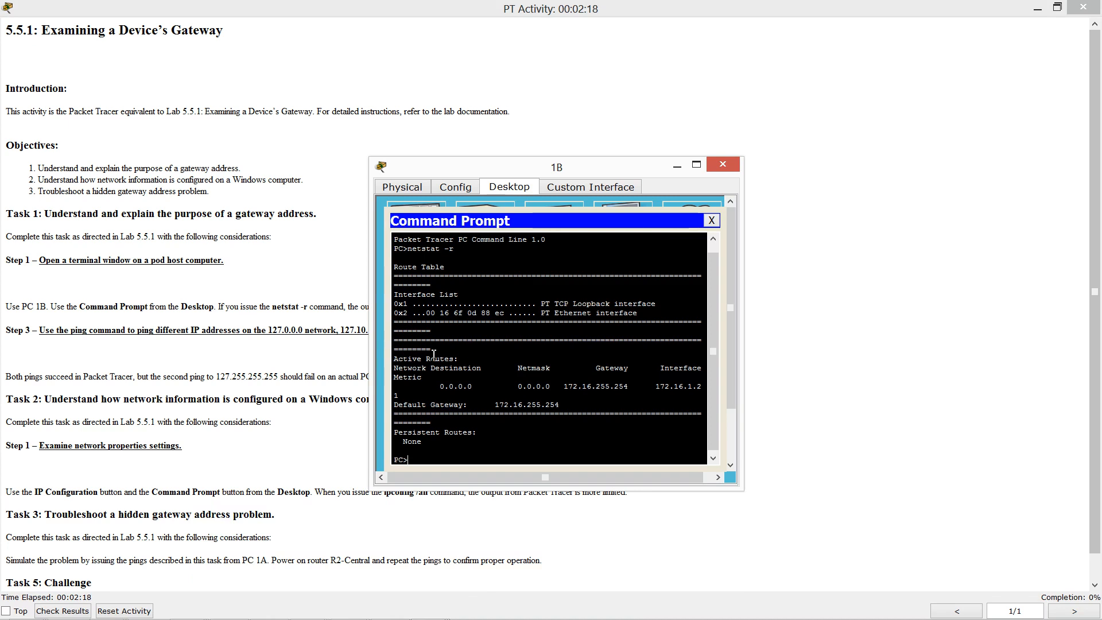
Step: Consult Step 3 of the instructions and ping 127.10.1.1 from PC 1B
click(272, 388)
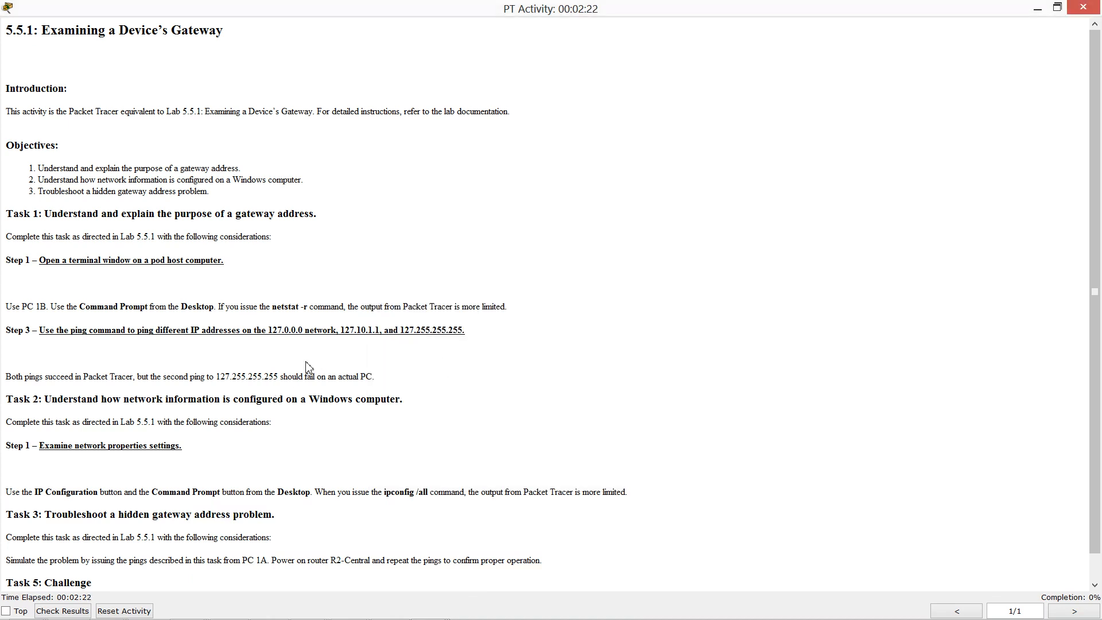
key(alt+Tab)
click(170, 319)
key(alt+Tab)
text(pi)
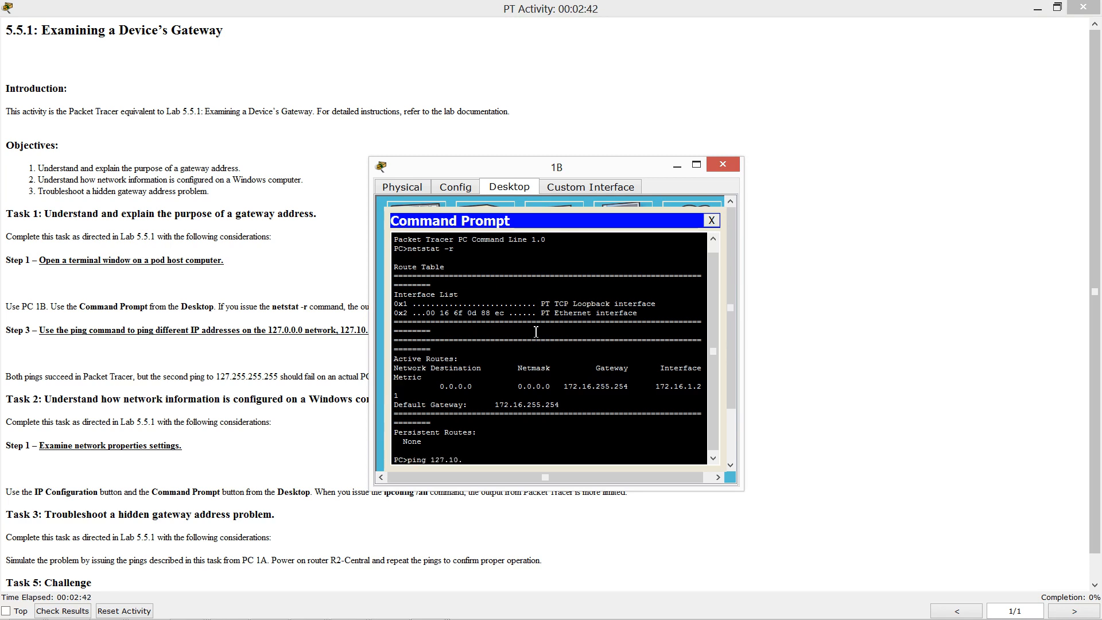
click(316, 395)
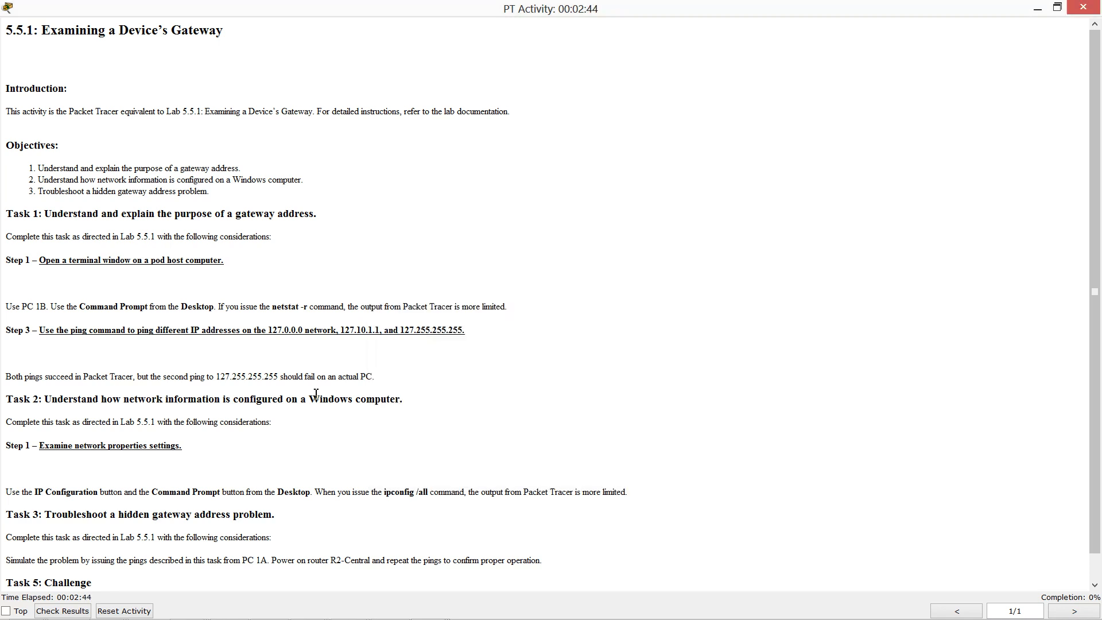
key(alt+Tab)
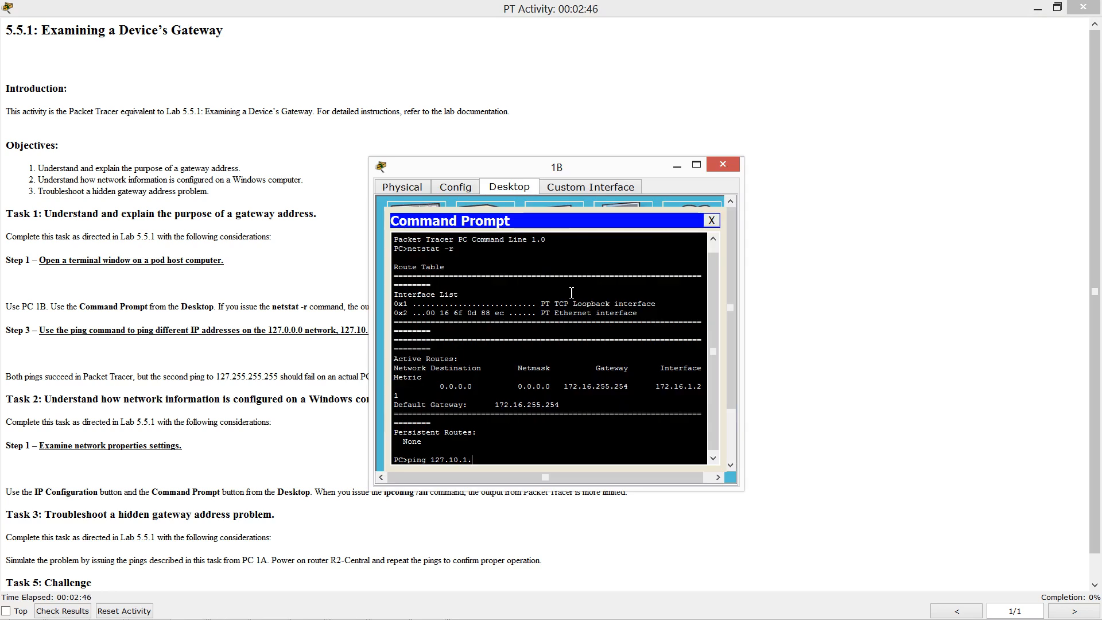
text(1)
key(Return)
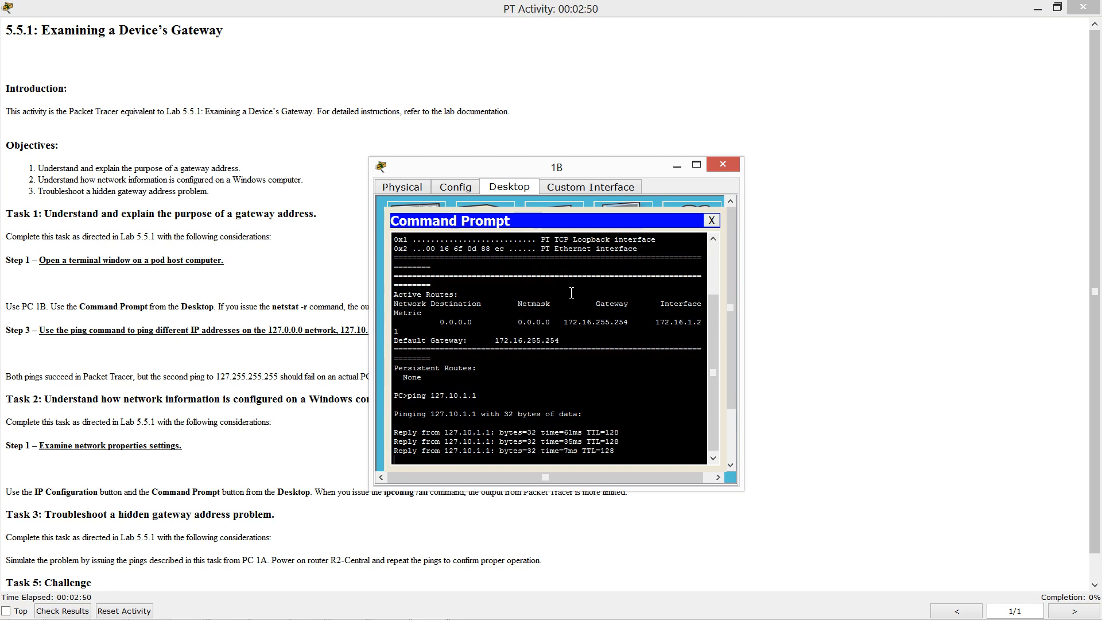
Step: Ping 127.255.255.255 from PC 1B's Command Prompt
text(ping)
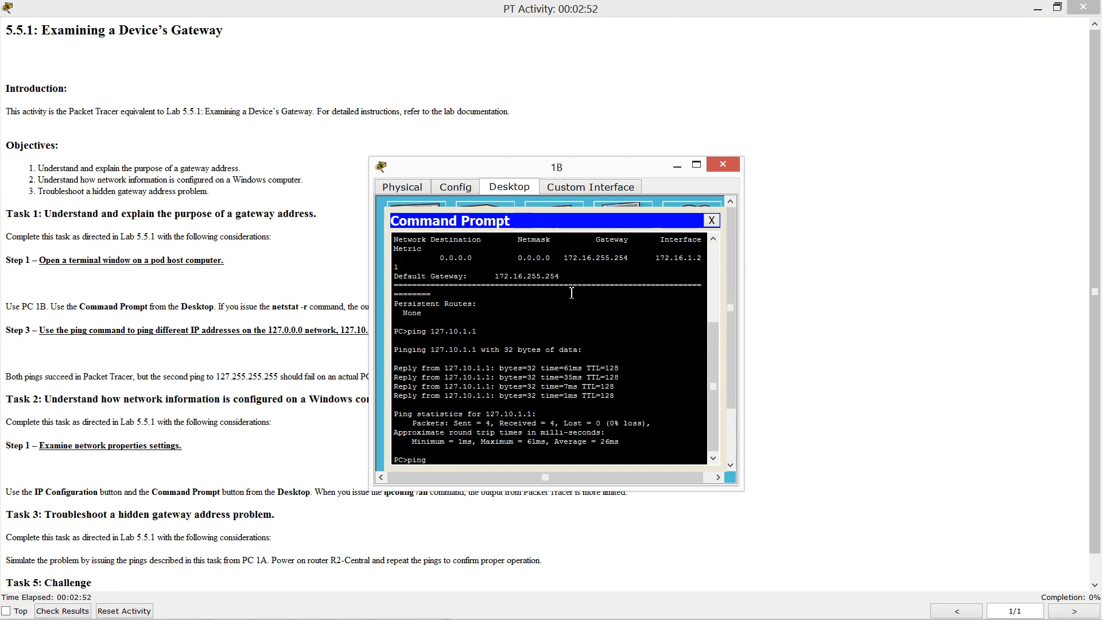
text( 127.255.255.255)
key(Return)
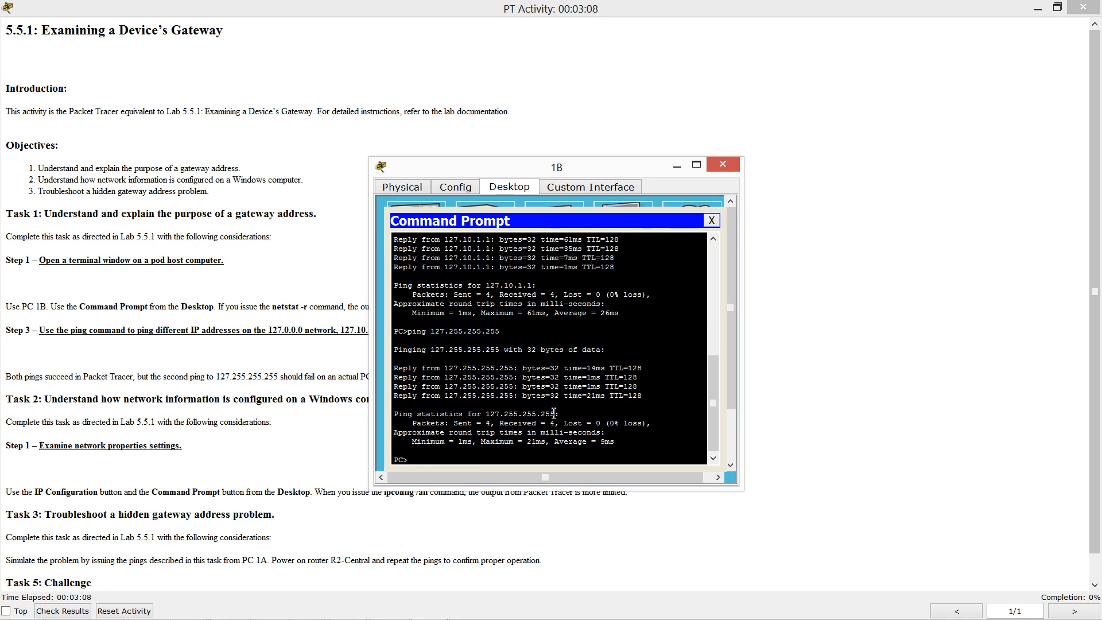
Step: Check the Task 1 ping note and ping 127.255.255.255 from the real computer's Windows command prompt for comparison
click(223, 493)
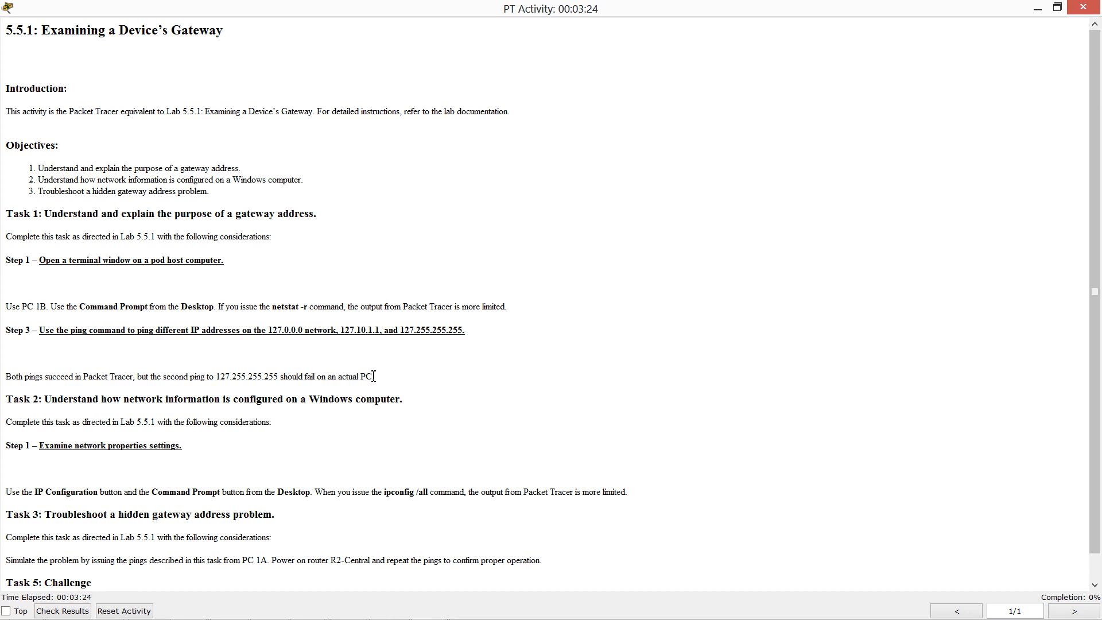
key(super+r)
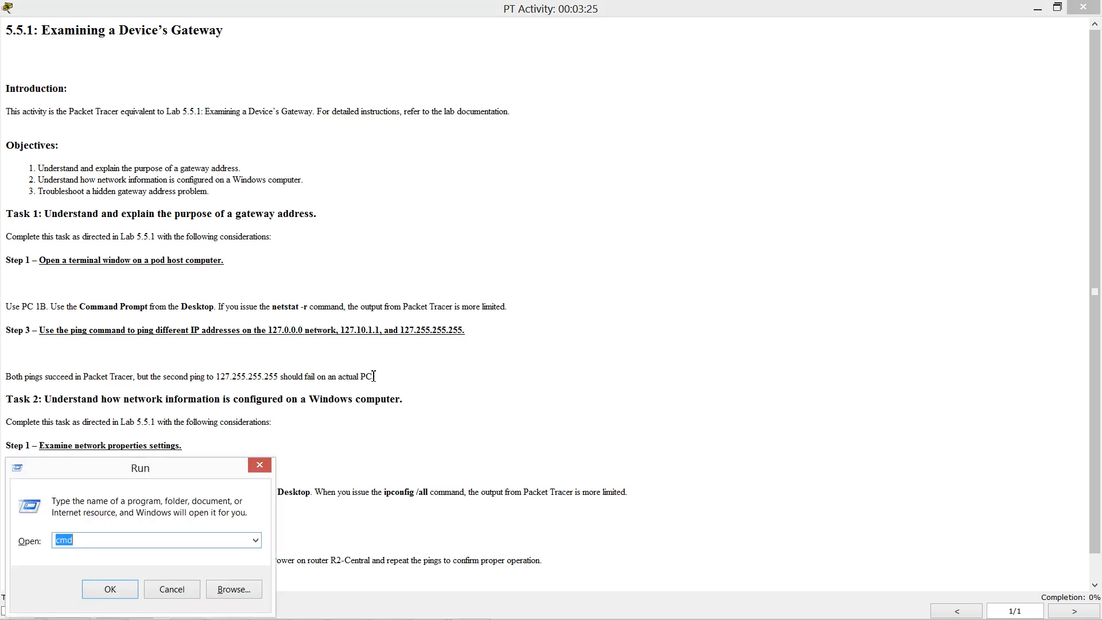
key(Return)
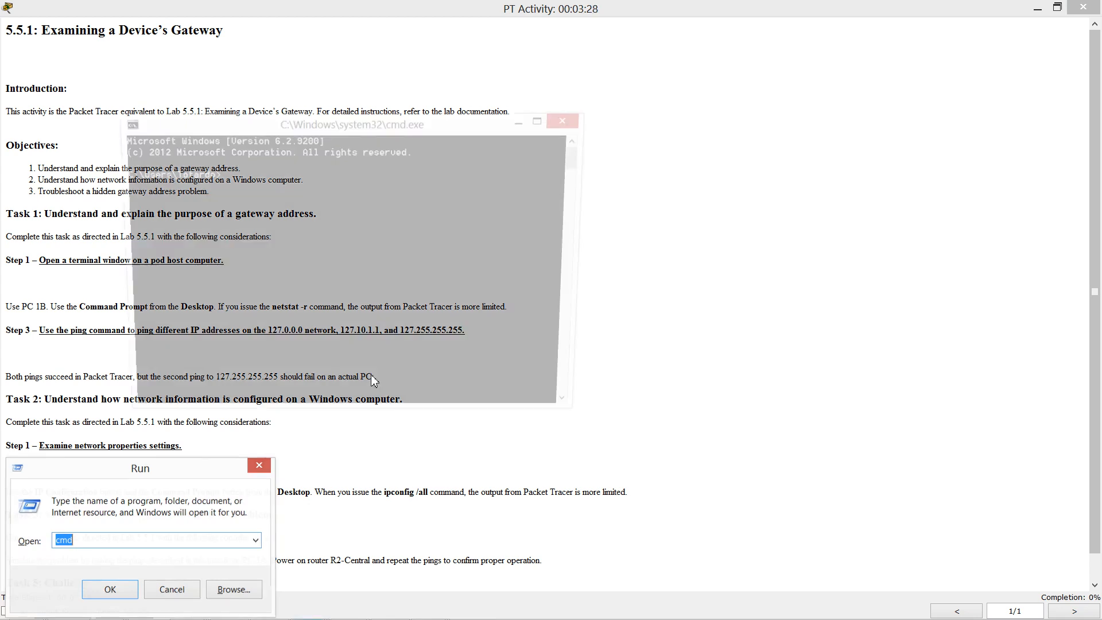
text(ping)
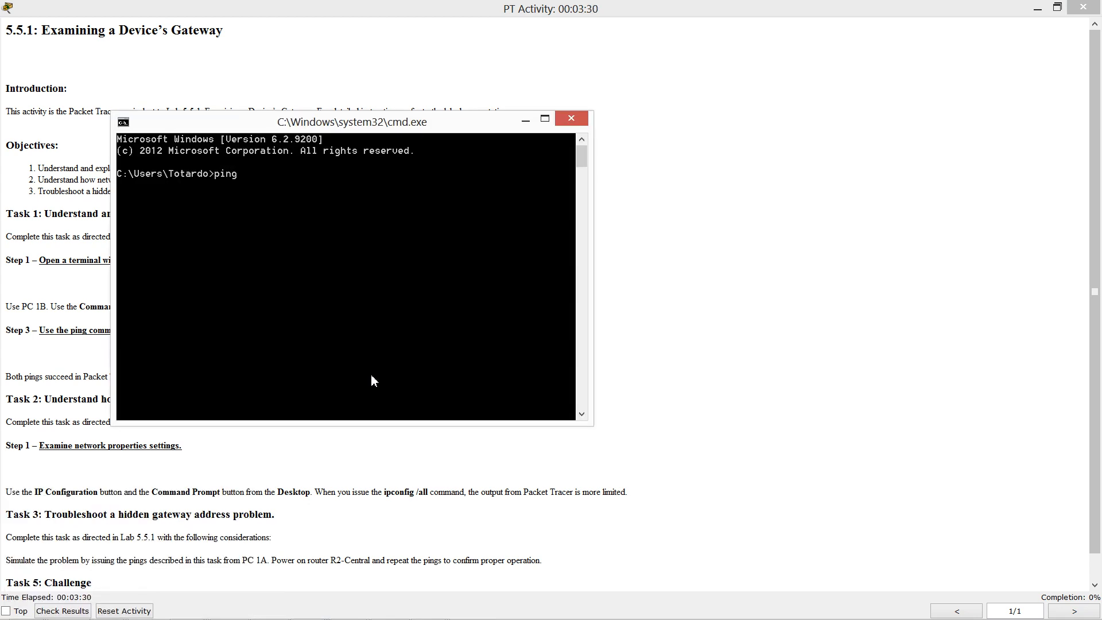
text( 127.255.255.255)
key(Return)
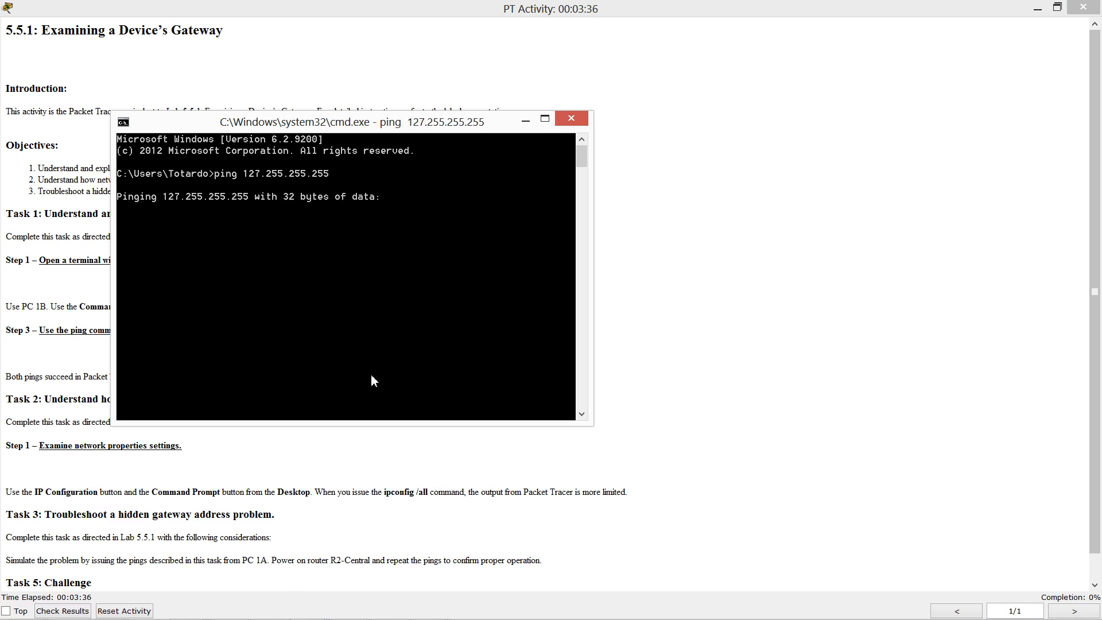
click(527, 119)
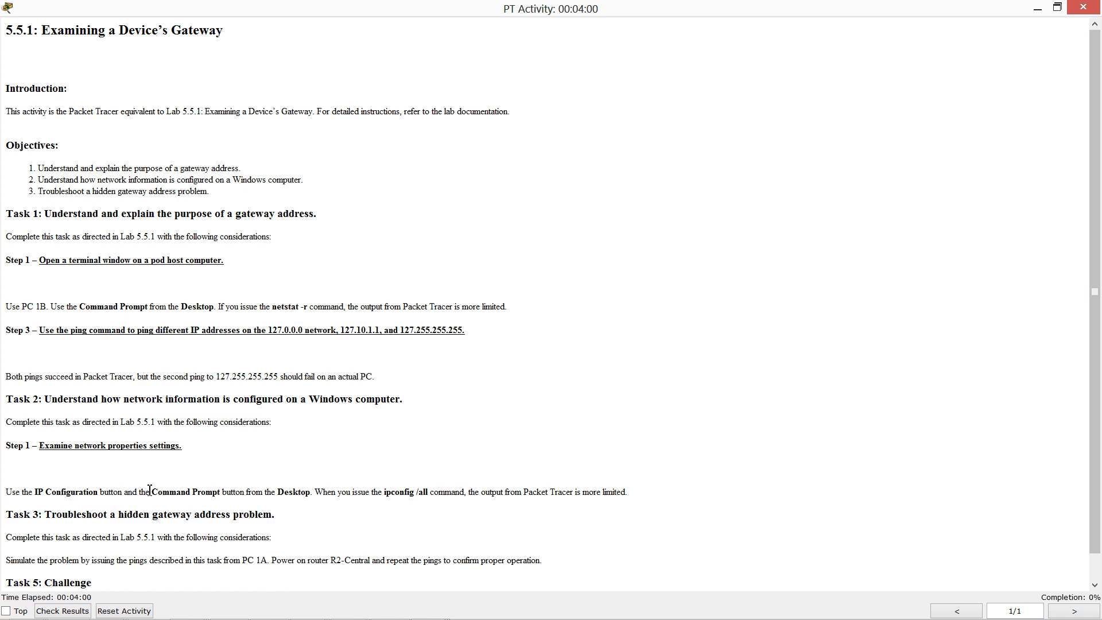
Step: Examine PC 1B's IP Configuration settings as directed by Task 2 Step 1 of the instructions
mouse_move(434, 617)
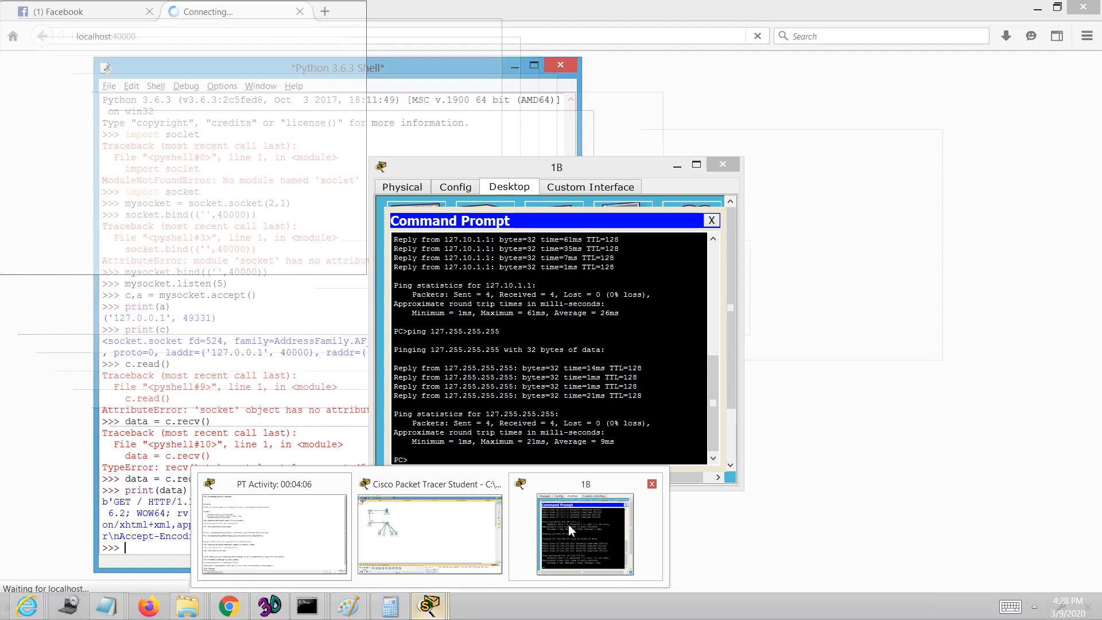
click(568, 525)
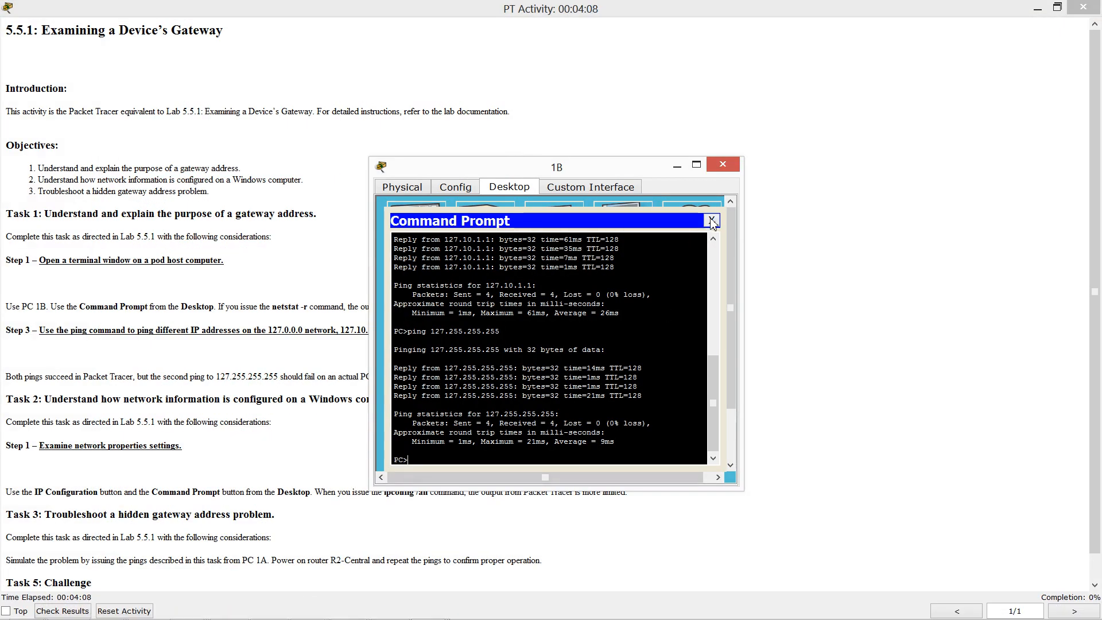
click(712, 221)
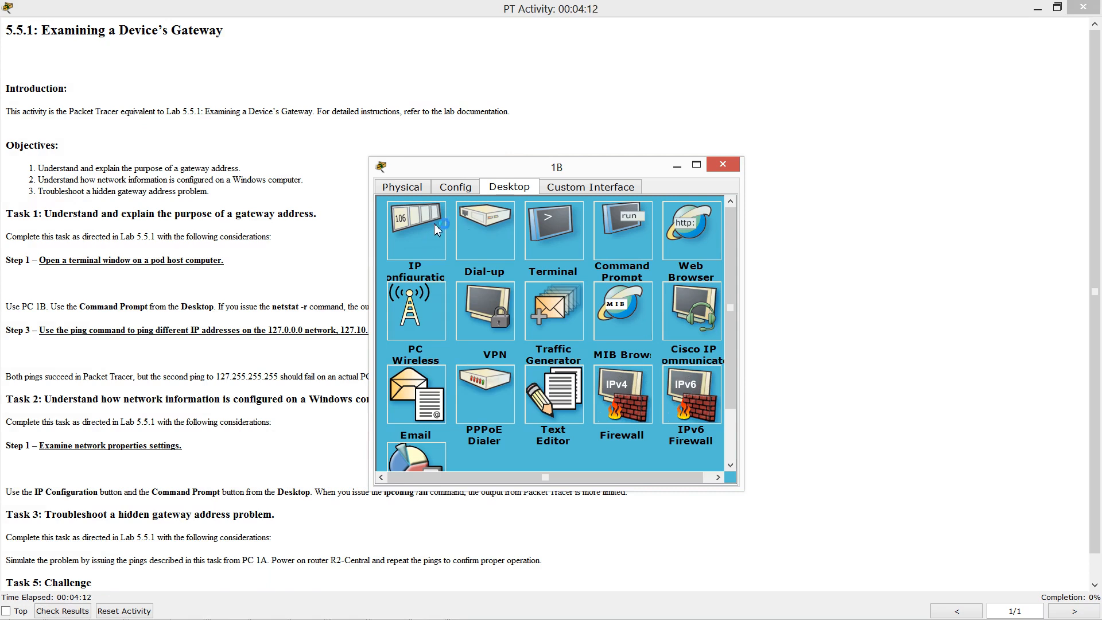
click(396, 242)
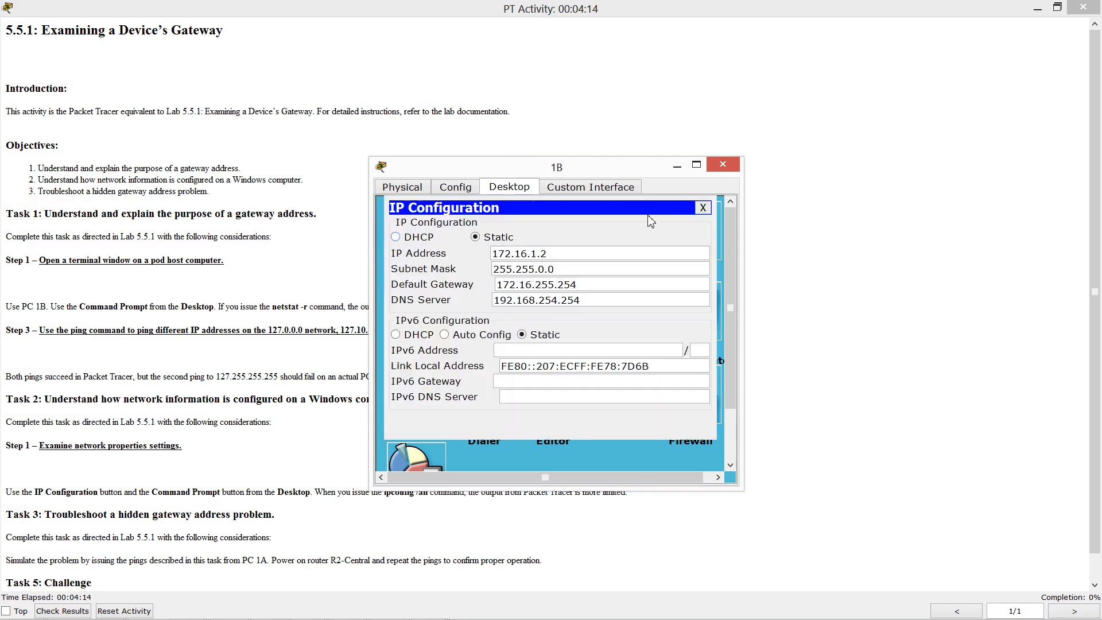
click(703, 207)
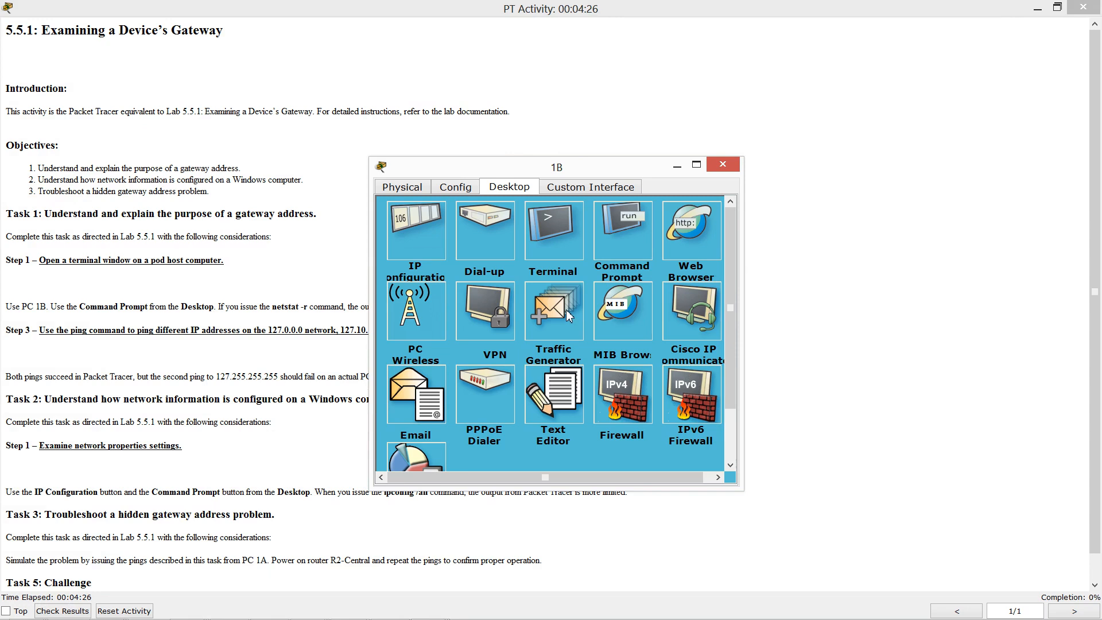
click(456, 493)
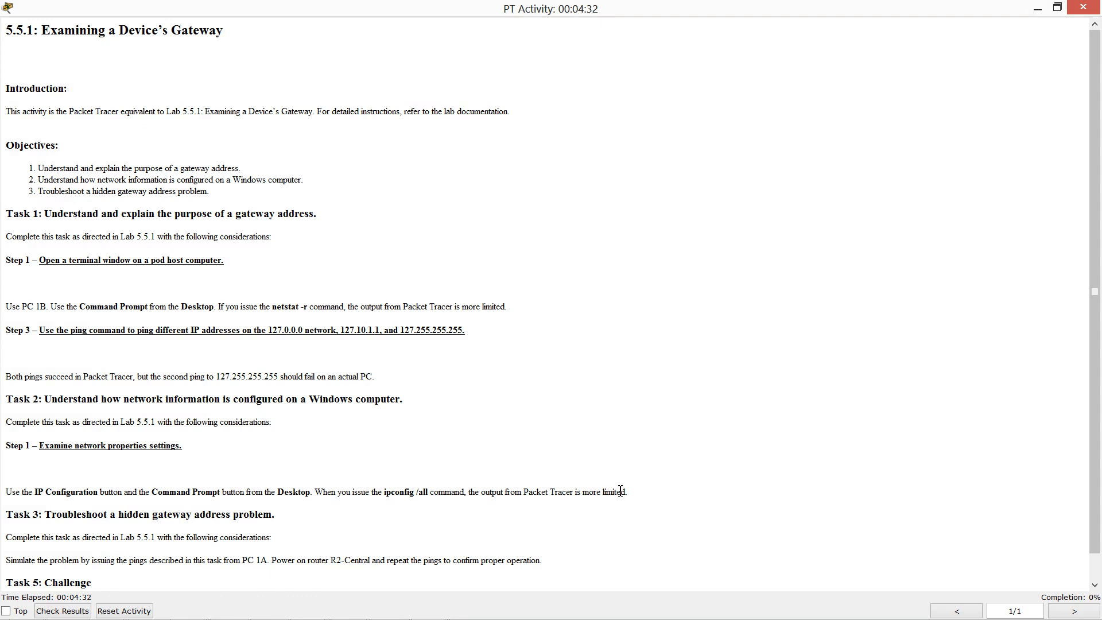
key(alt+Tab)
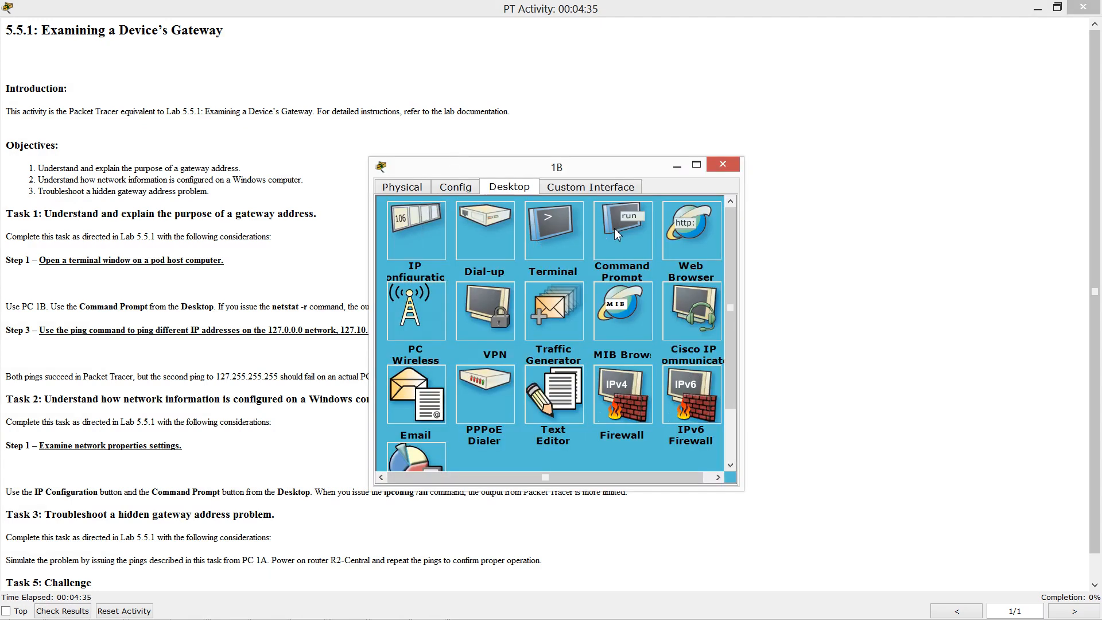
click(425, 252)
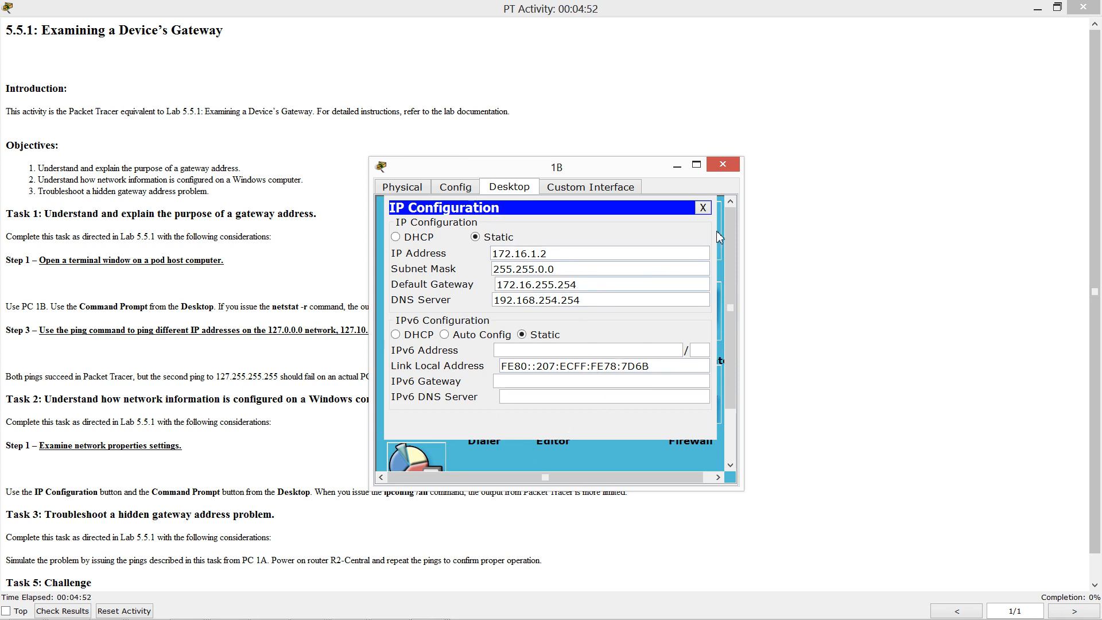
click(704, 209)
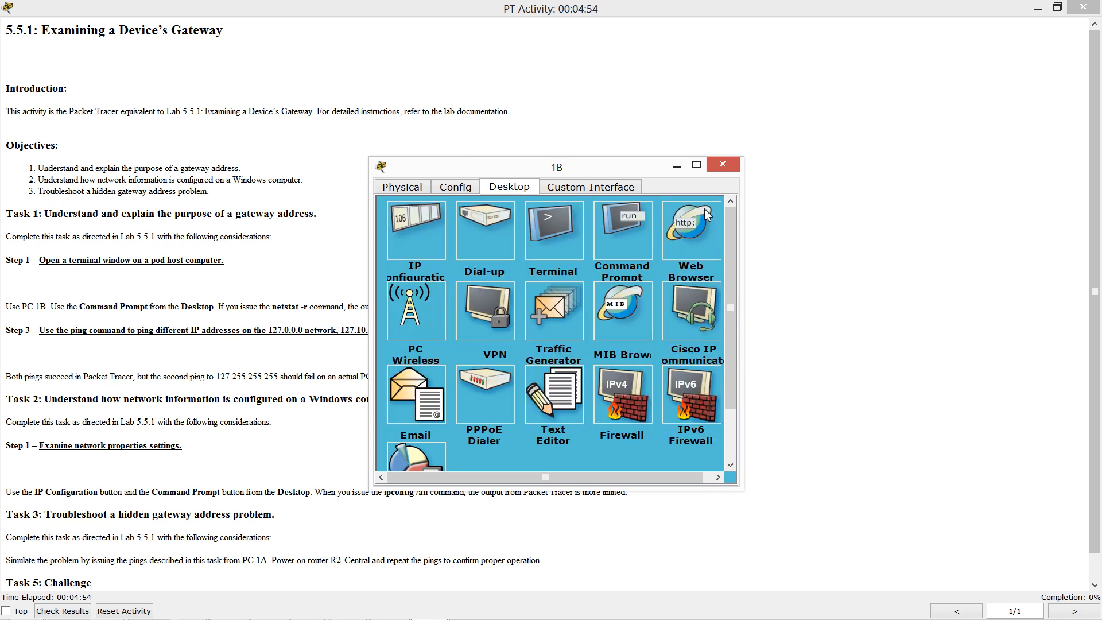
Step: Run ipconfig /all in PC 1B's Command Prompt
click(619, 232)
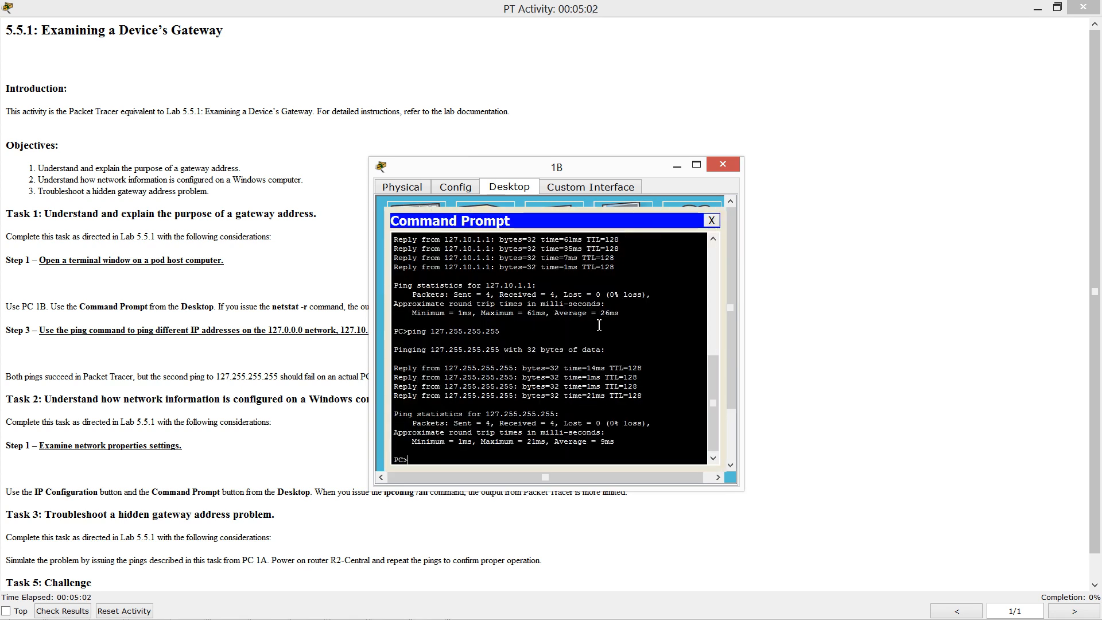
text(ipc)
key(BackSpace)
key(BackSpace)
text(ipconfig /all)
key(Return)
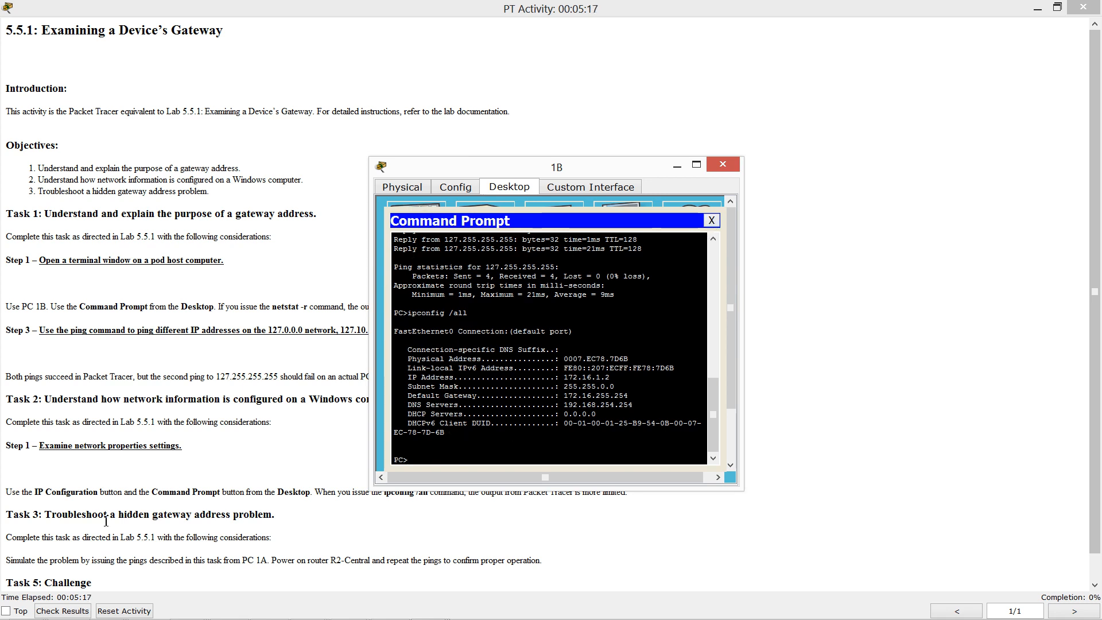
Step: Consult the Task 3 instructions, open the Command Prompt on PC 1A and begin a ping command
click(75, 537)
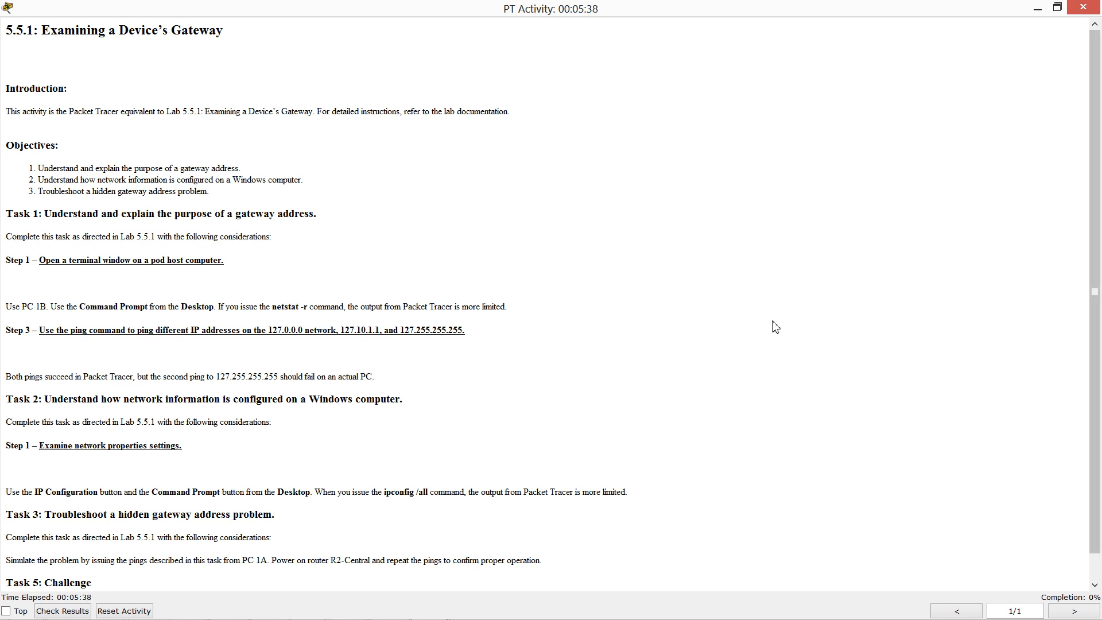
click(1037, 10)
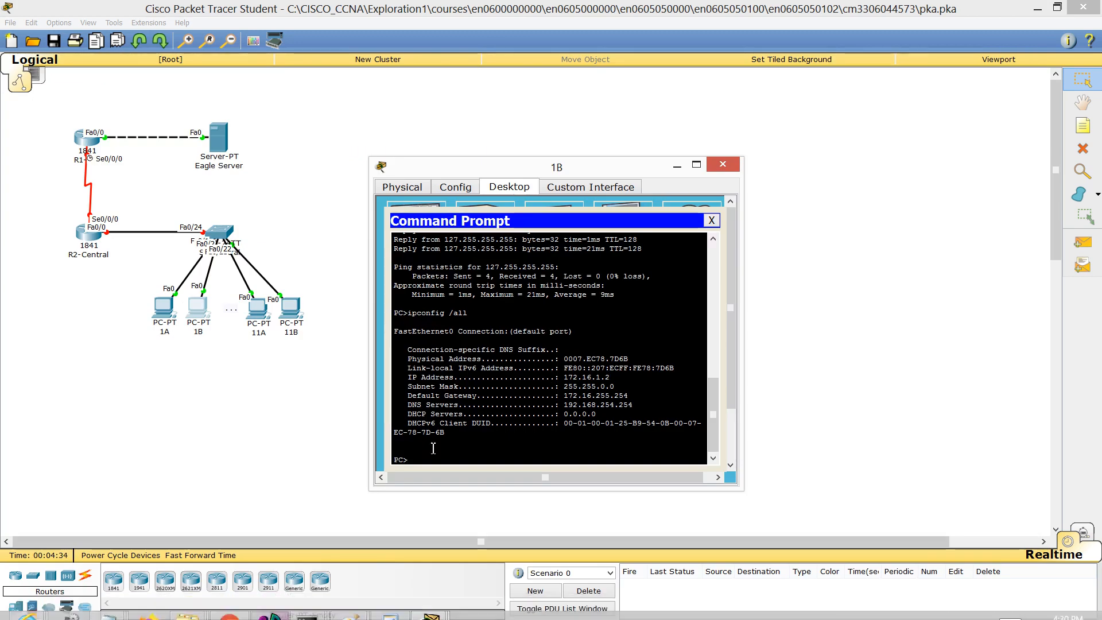
click(157, 302)
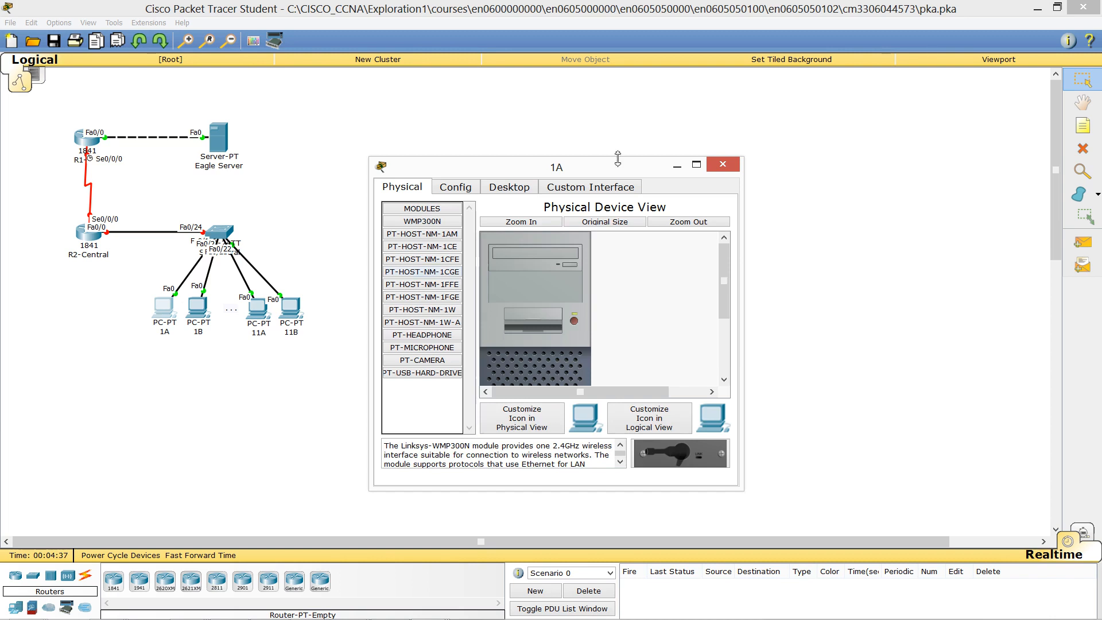
click(517, 189)
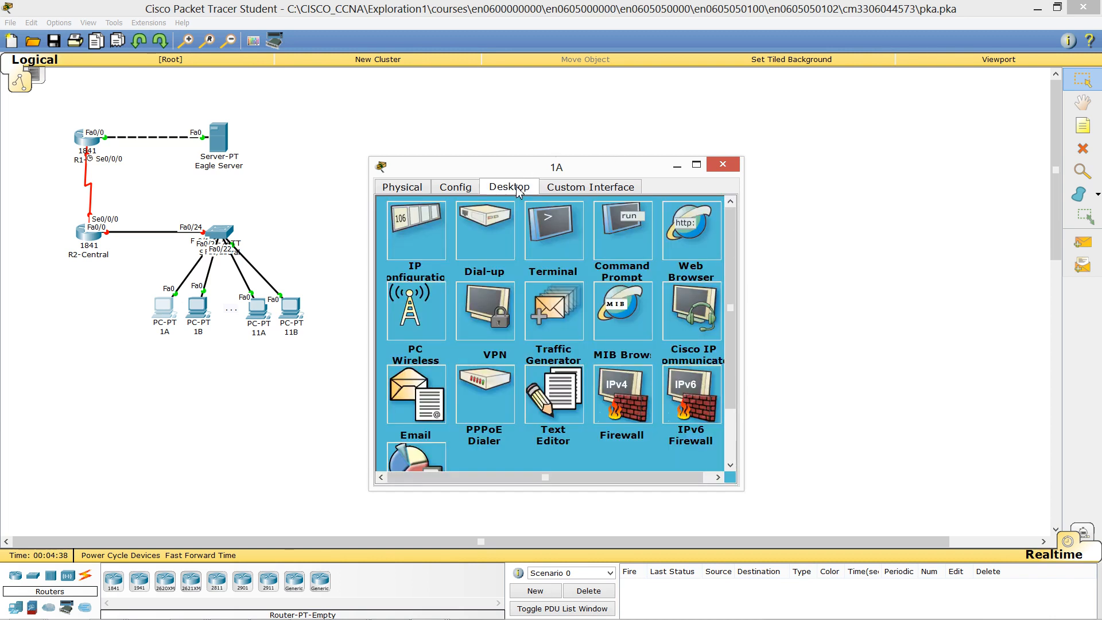
click(622, 245)
text(pn)
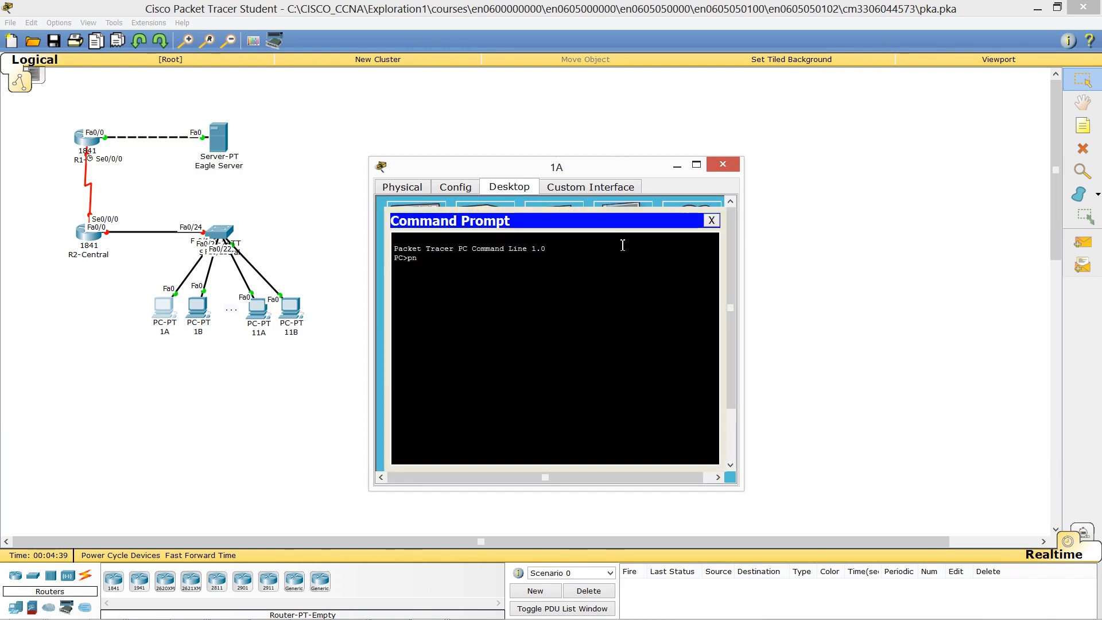
key(BackSpace)
text(ing)
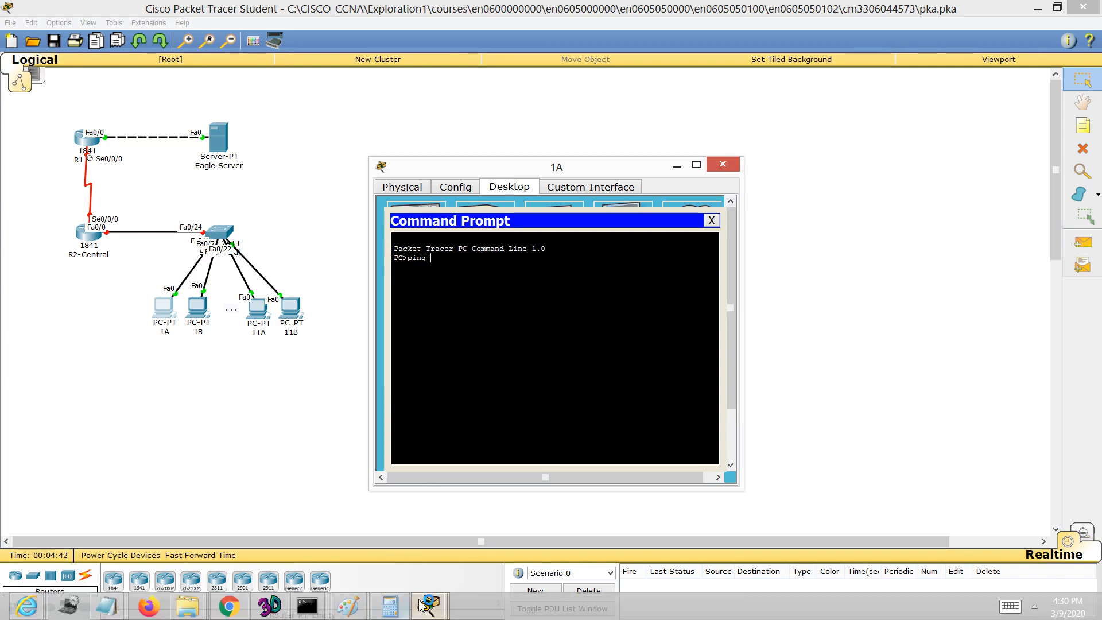
Step: Look up the Task 3 ping target in the Internet Explorer lab document and enter ping host-11b.example.com at PC 1A's prompt
click(428, 606)
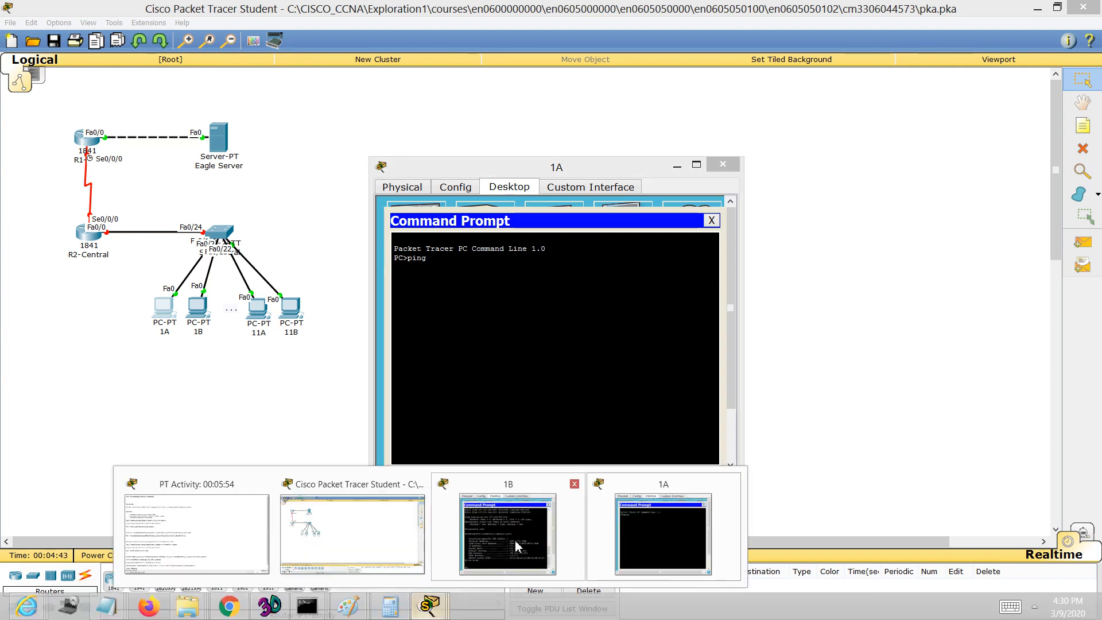
click(167, 555)
double_click(262, 561)
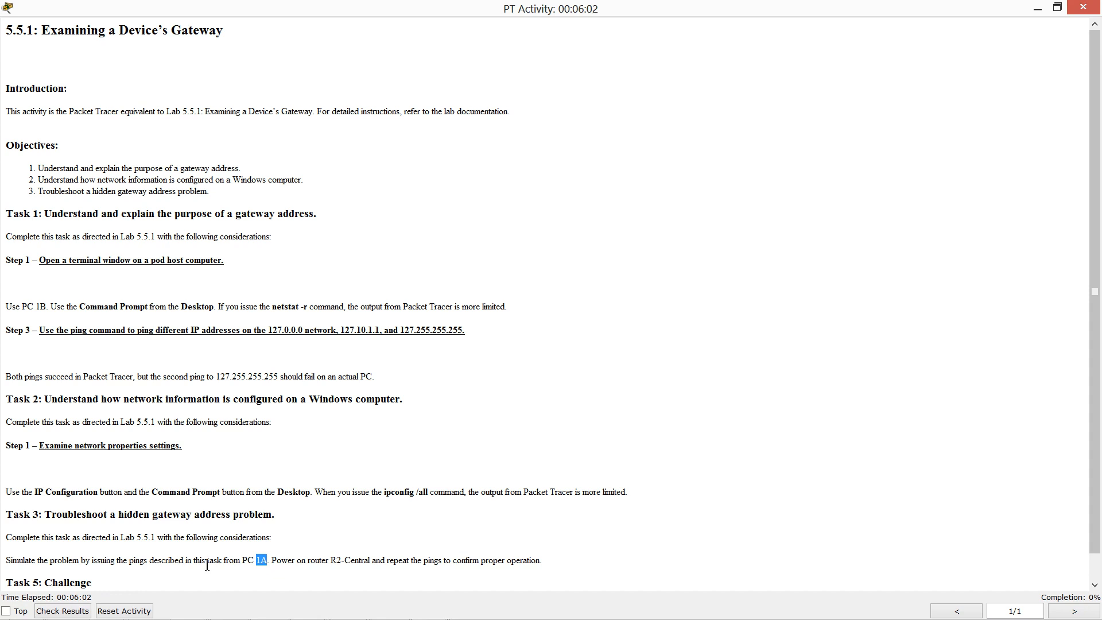
click(1044, 7)
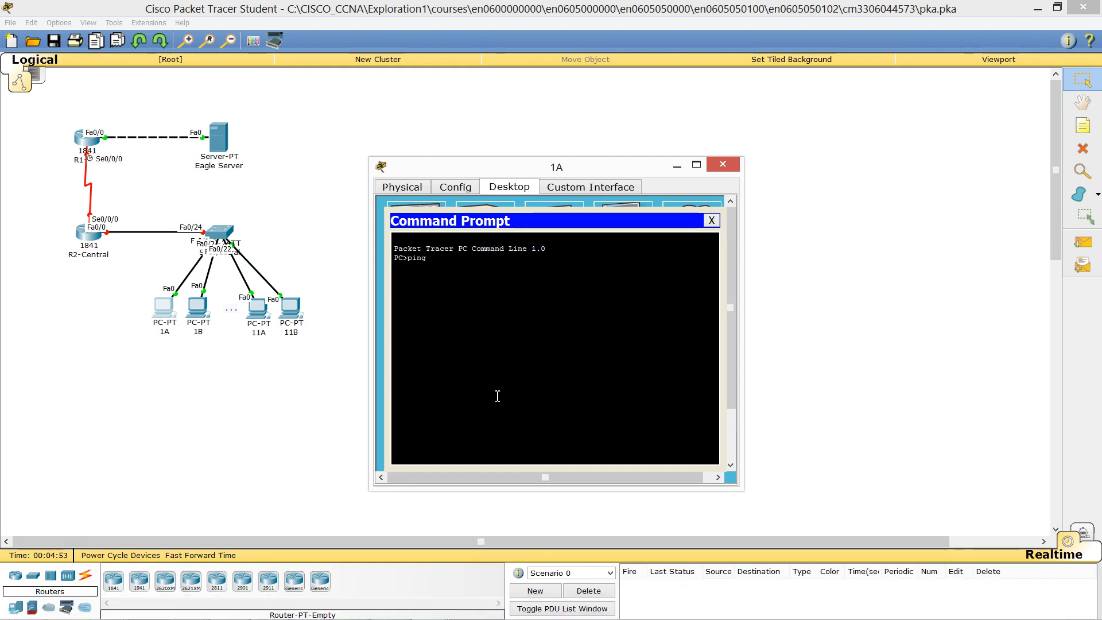
click(429, 610)
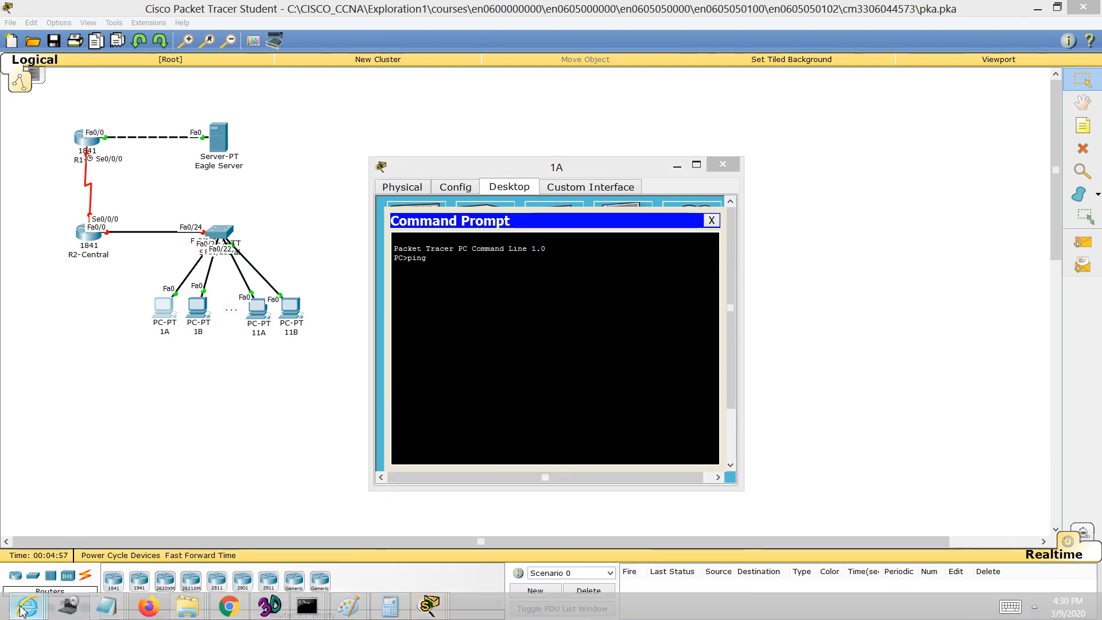
mouse_move(27, 606)
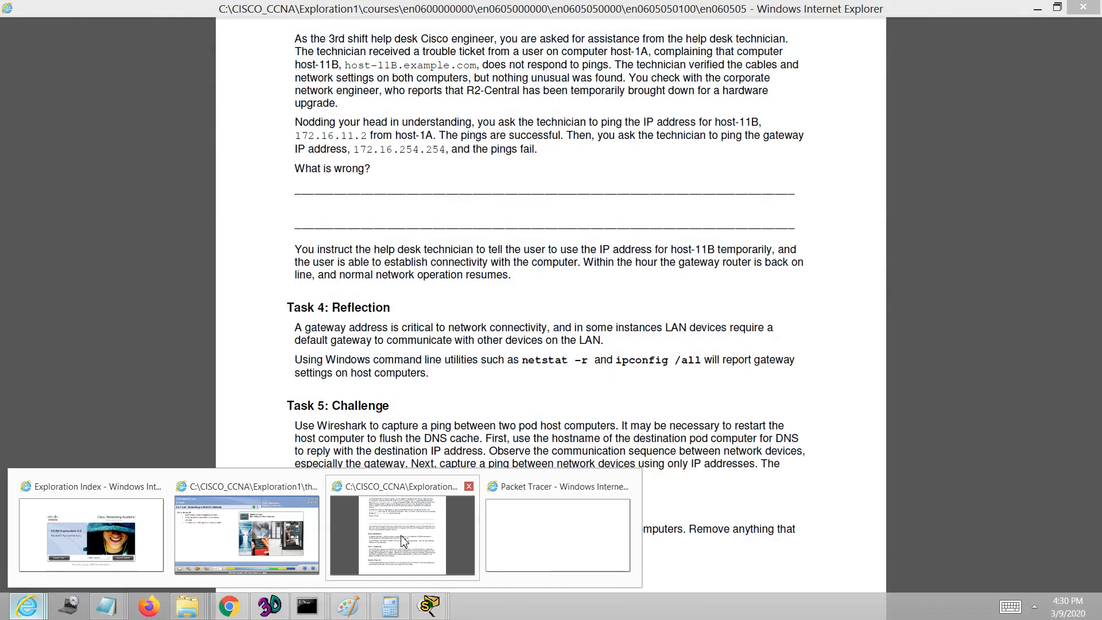
click(404, 540)
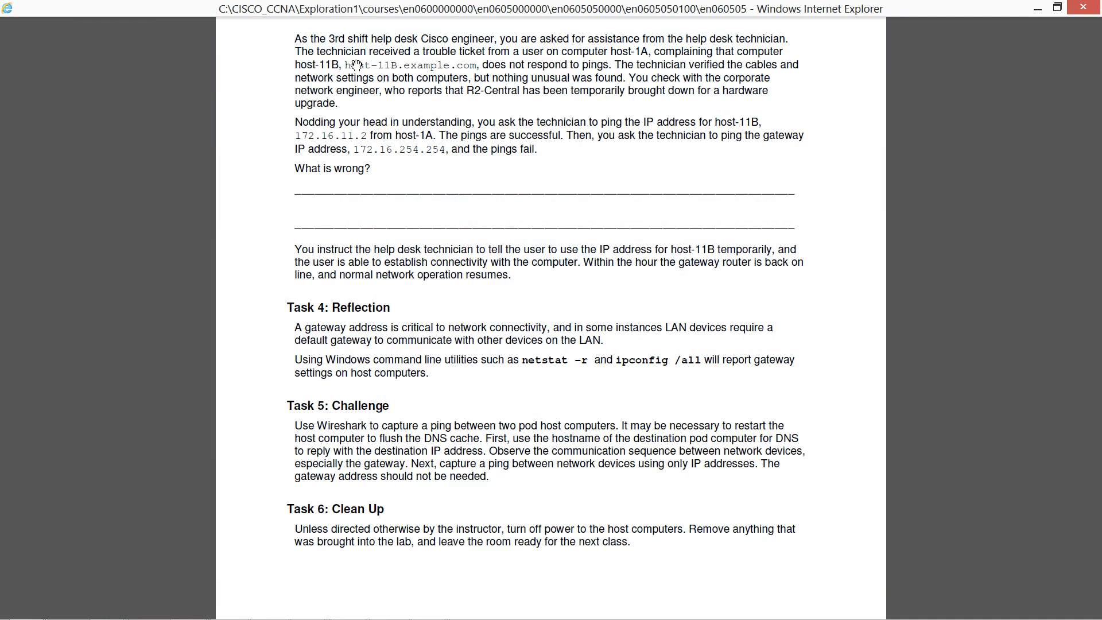
key(alt+Tab)
text(host-11)
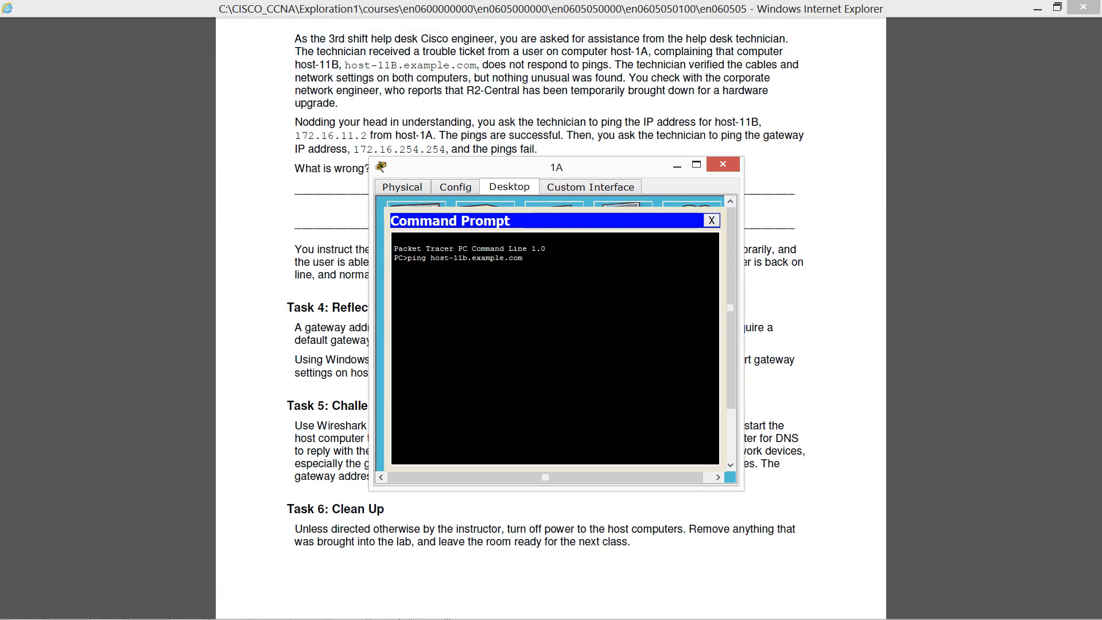
Step: Open router R2-Central from the topology and inspect the power switch in its enlarged physical device view
click(448, 612)
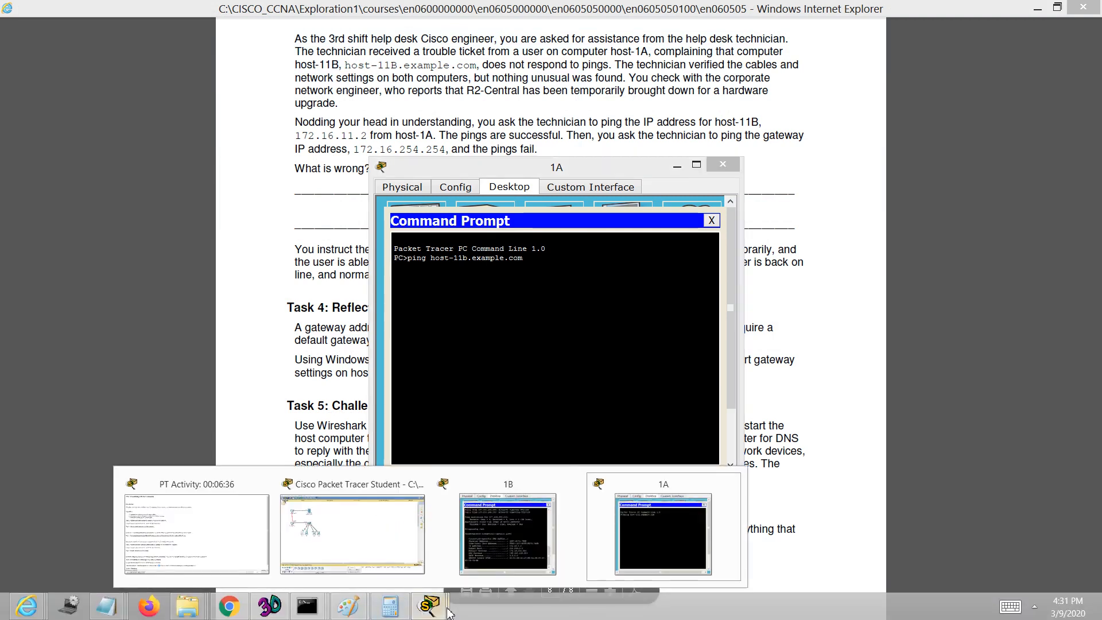
click(355, 528)
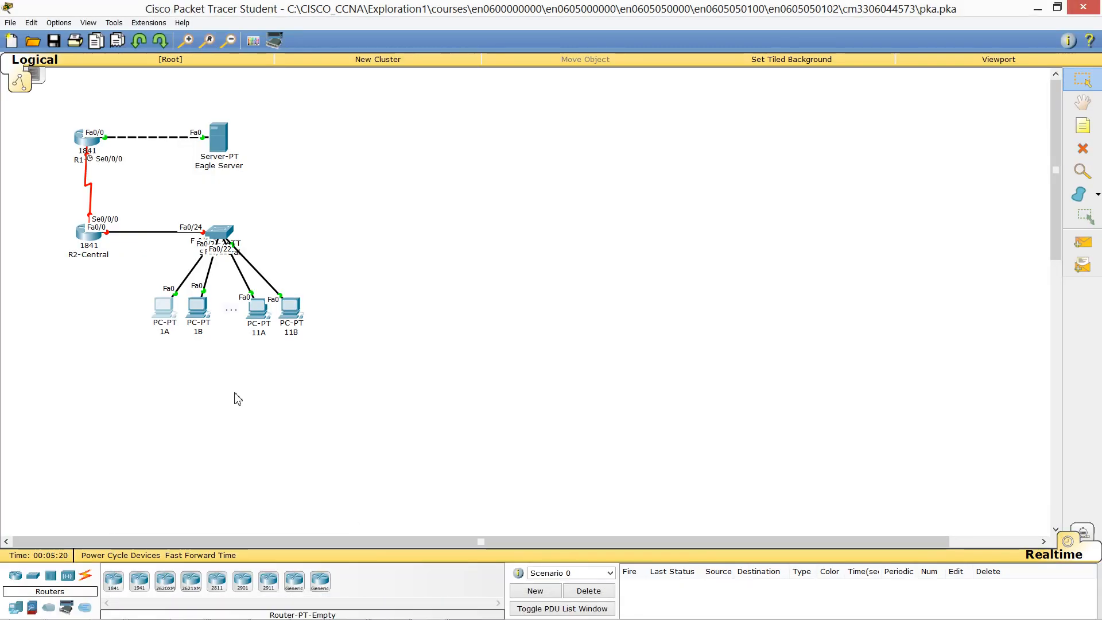
click(95, 238)
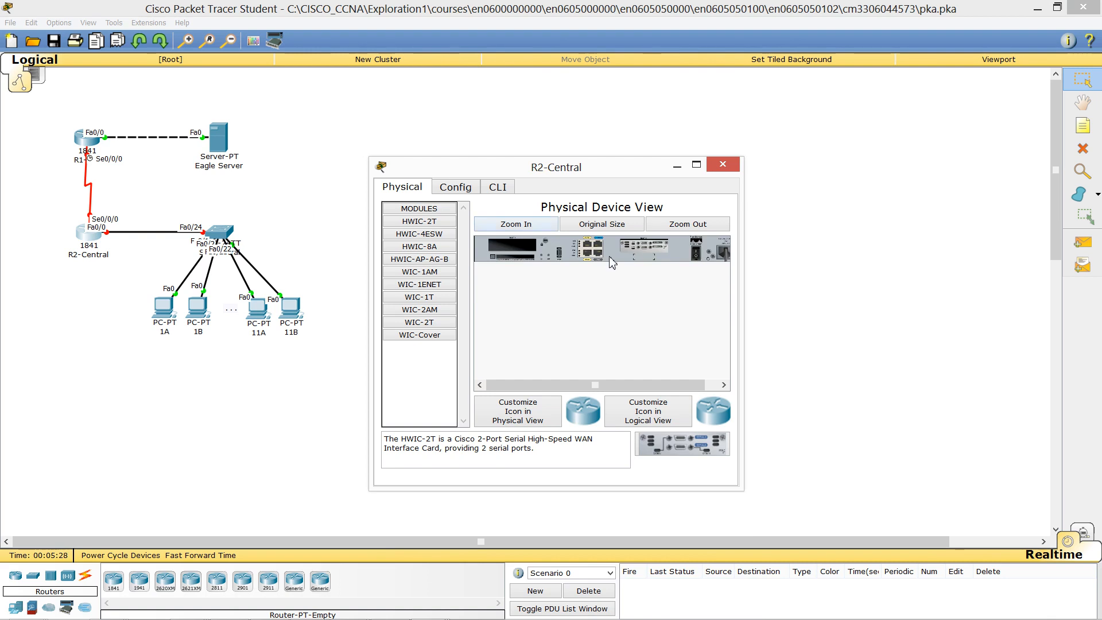
click(545, 226)
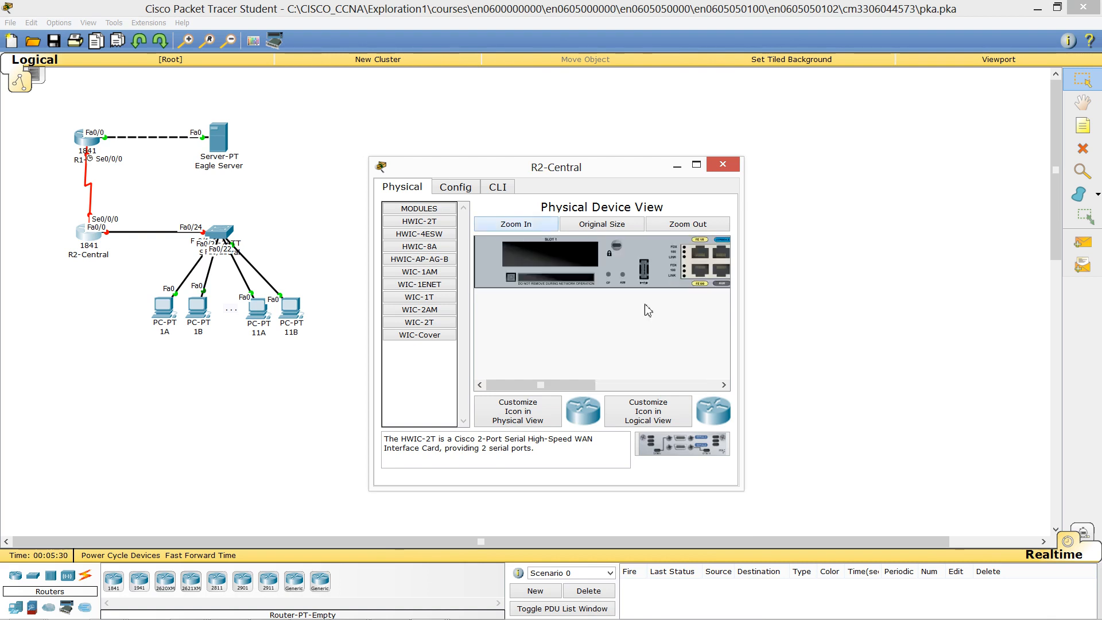
click(713, 385)
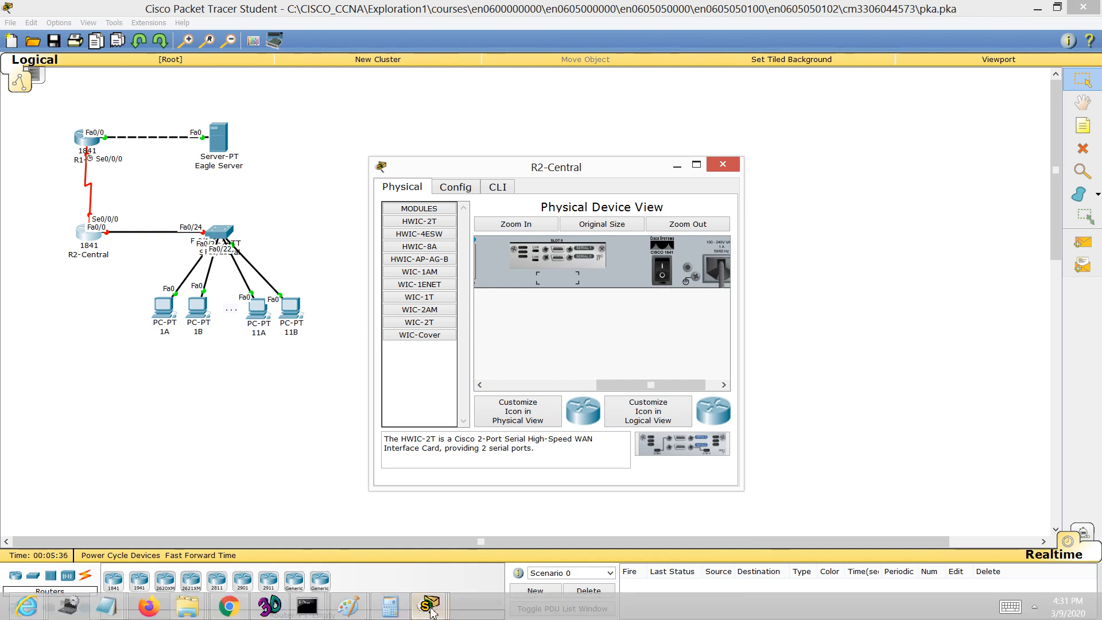
Step: Run ping host-11b.example.com from PC 1A with router R2-Central off and close the Command Prompt
click(430, 609)
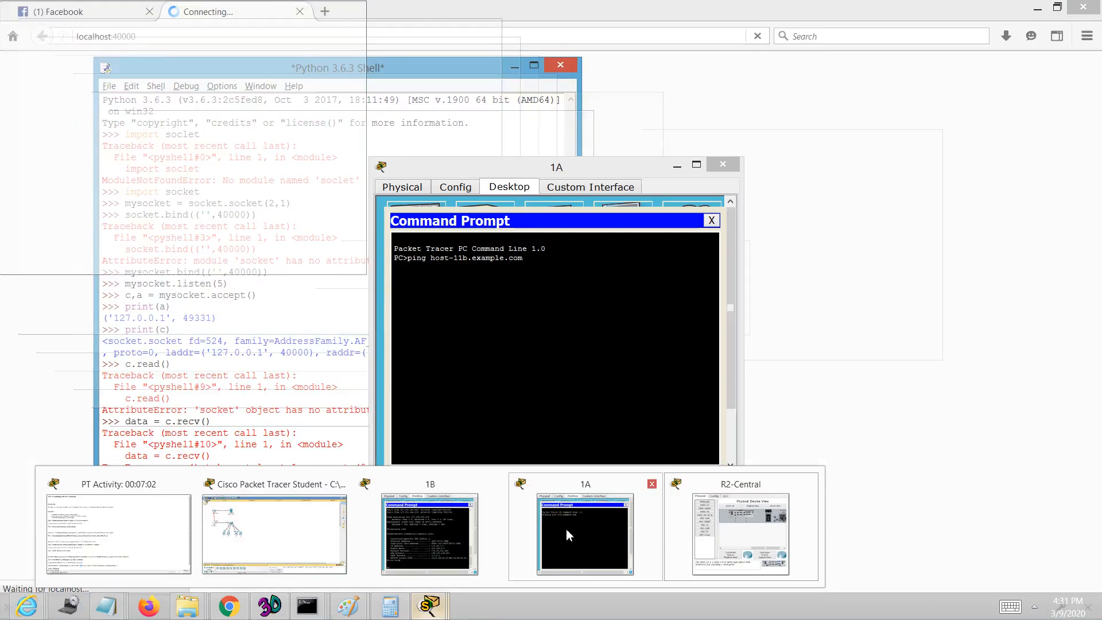
click(613, 545)
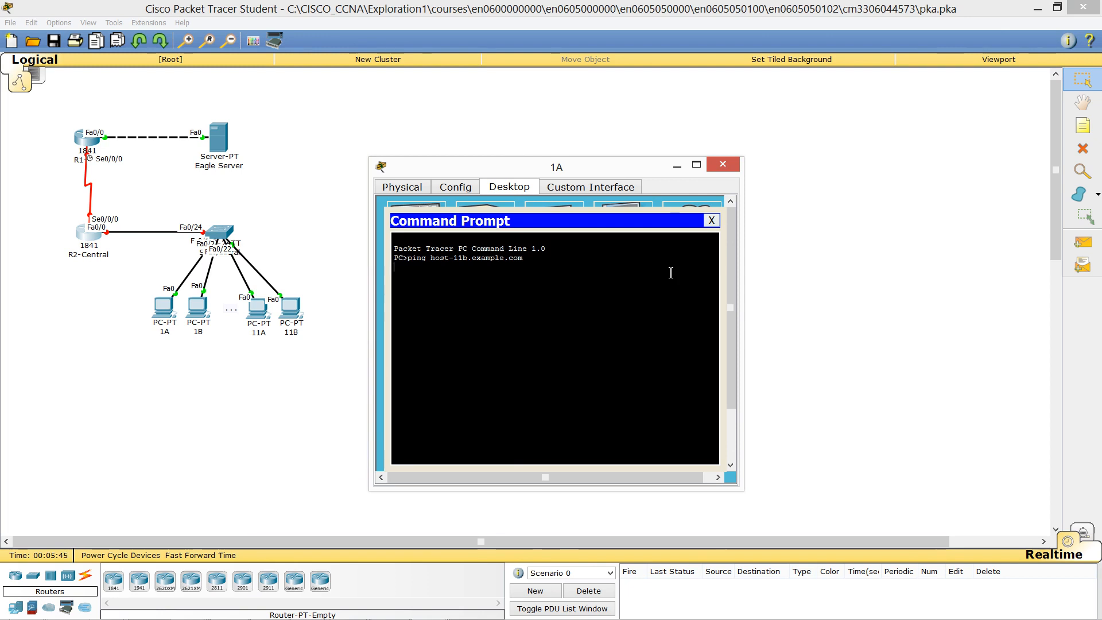
key(Return)
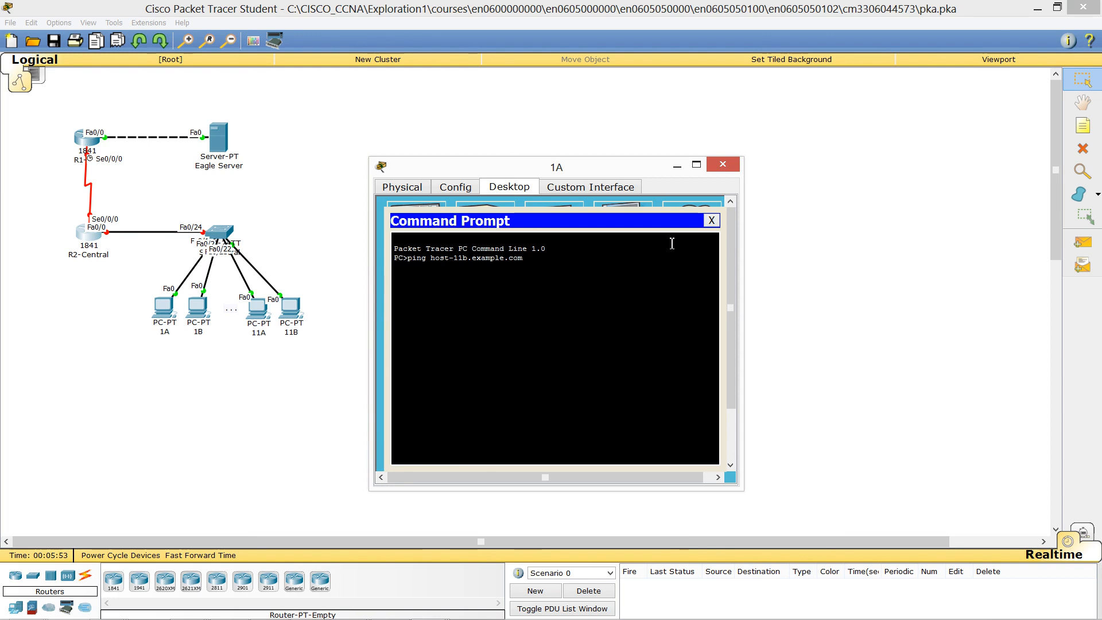
click(712, 220)
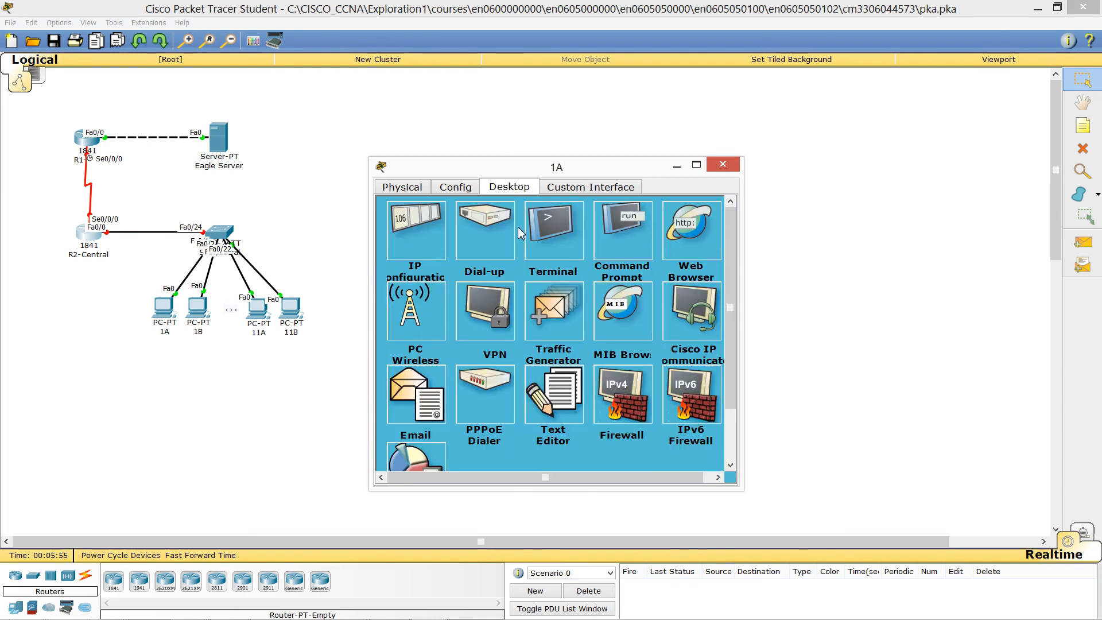
Step: Open router R2-Central from the topology and switch on its power
click(85, 240)
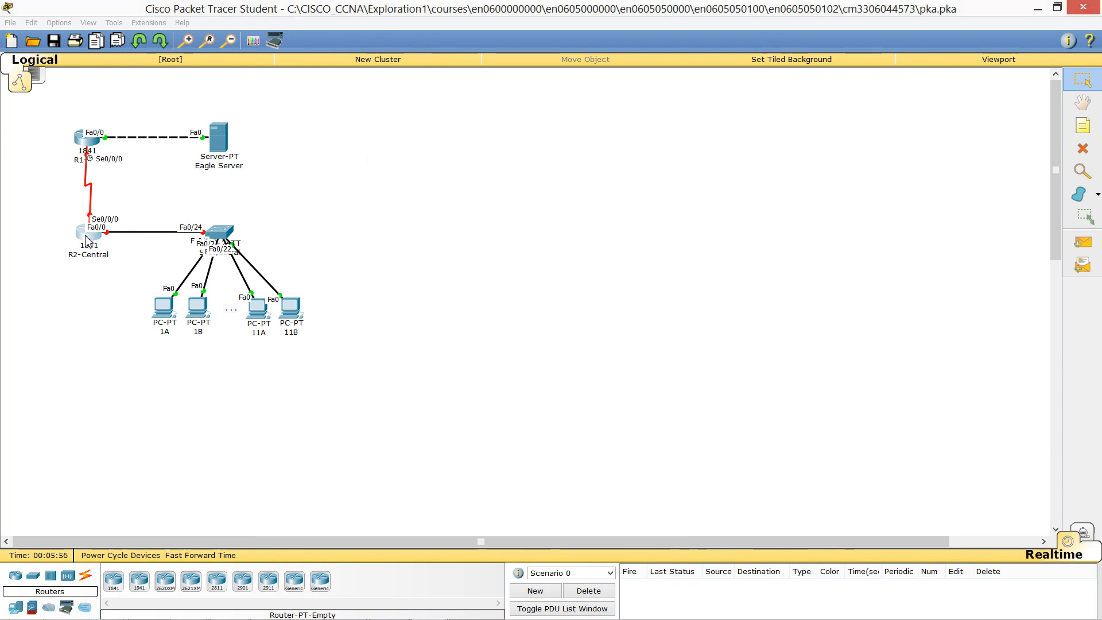
click(666, 265)
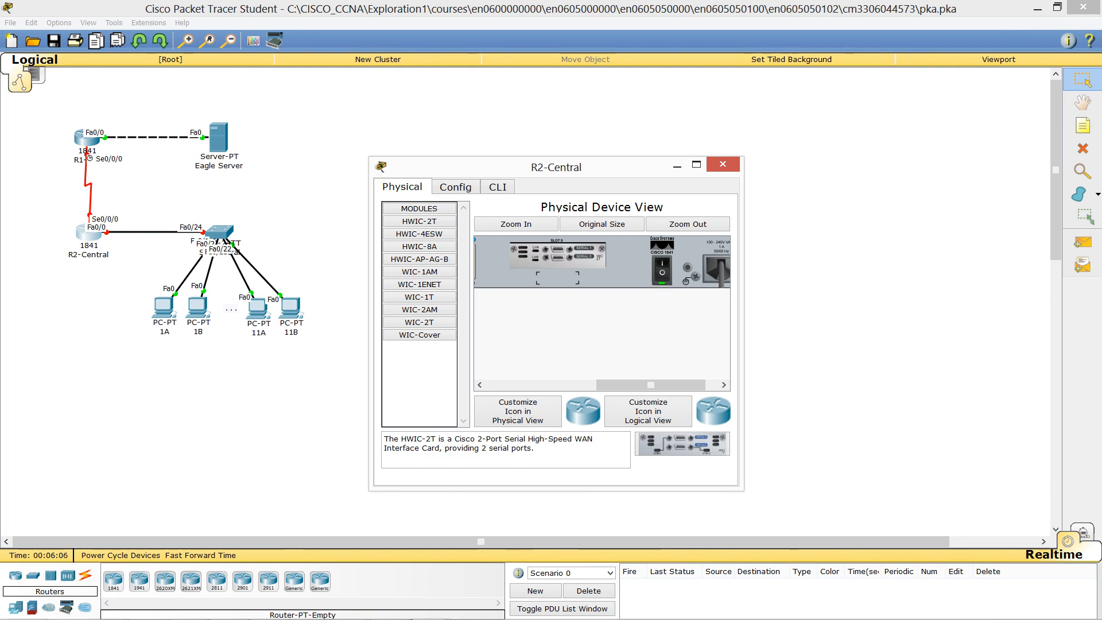
Step: Reopen the Command Prompt on PC 1A and enter ping host-11b.example.com again
click(422, 611)
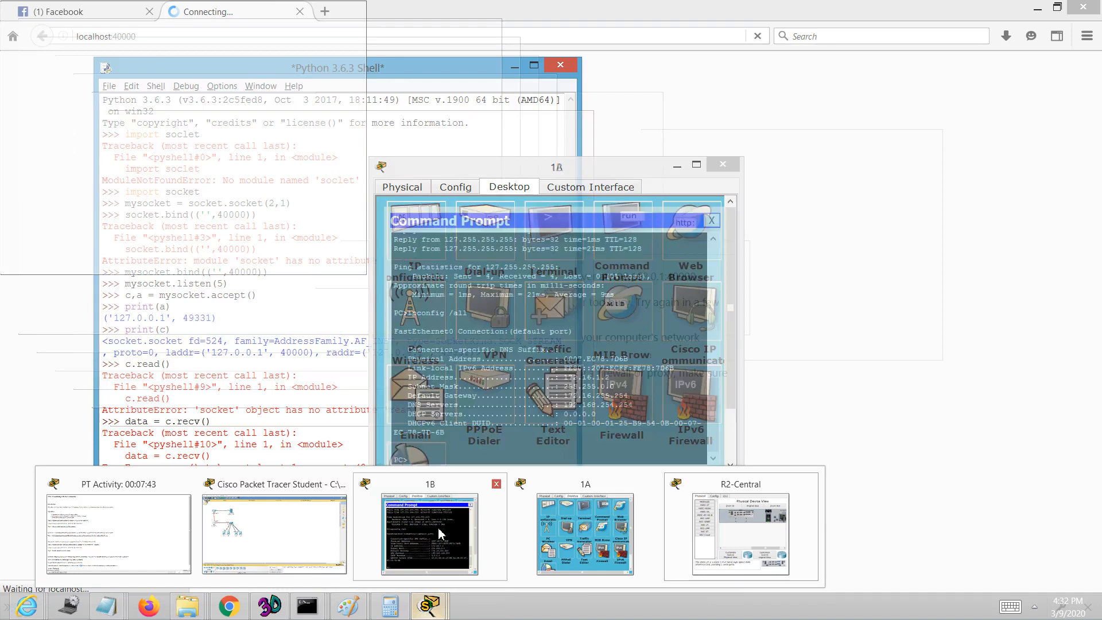
click(439, 528)
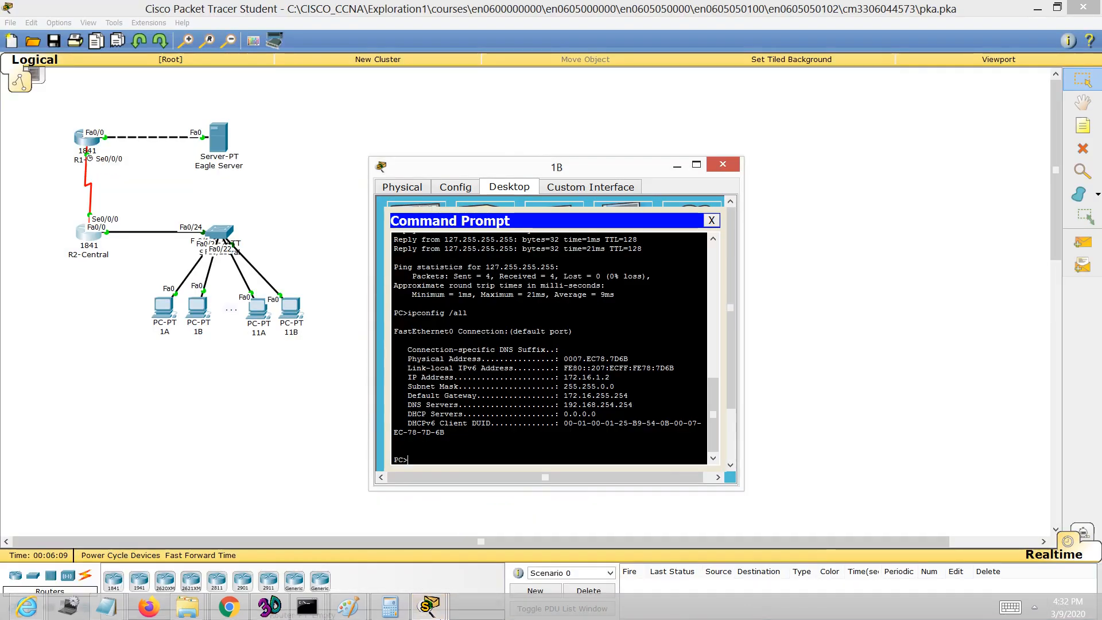
click(429, 607)
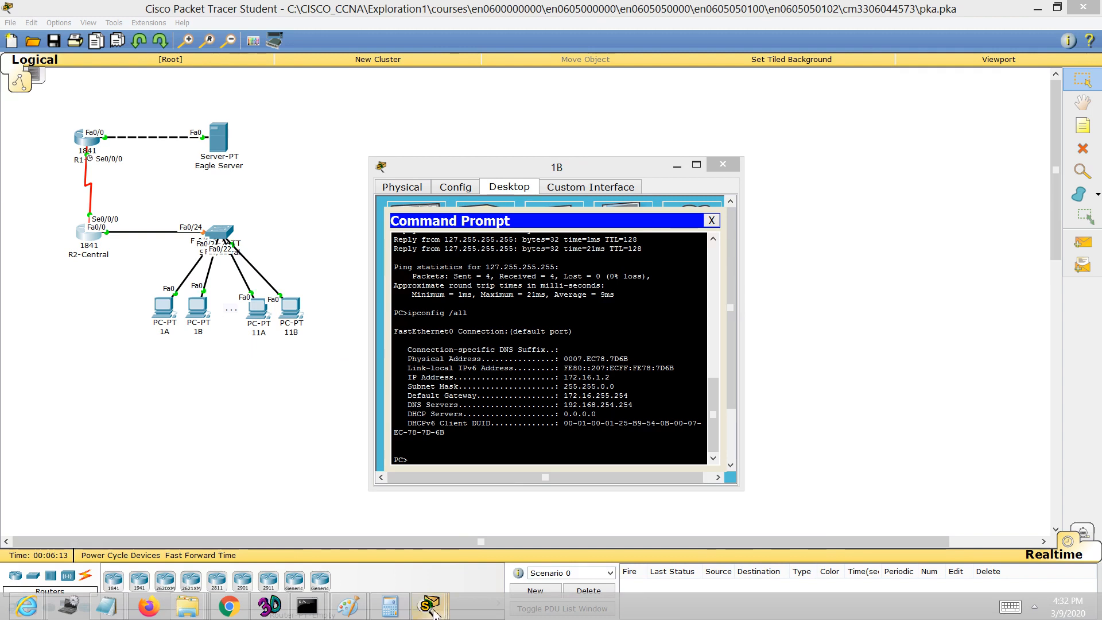
mouse_move(435, 614)
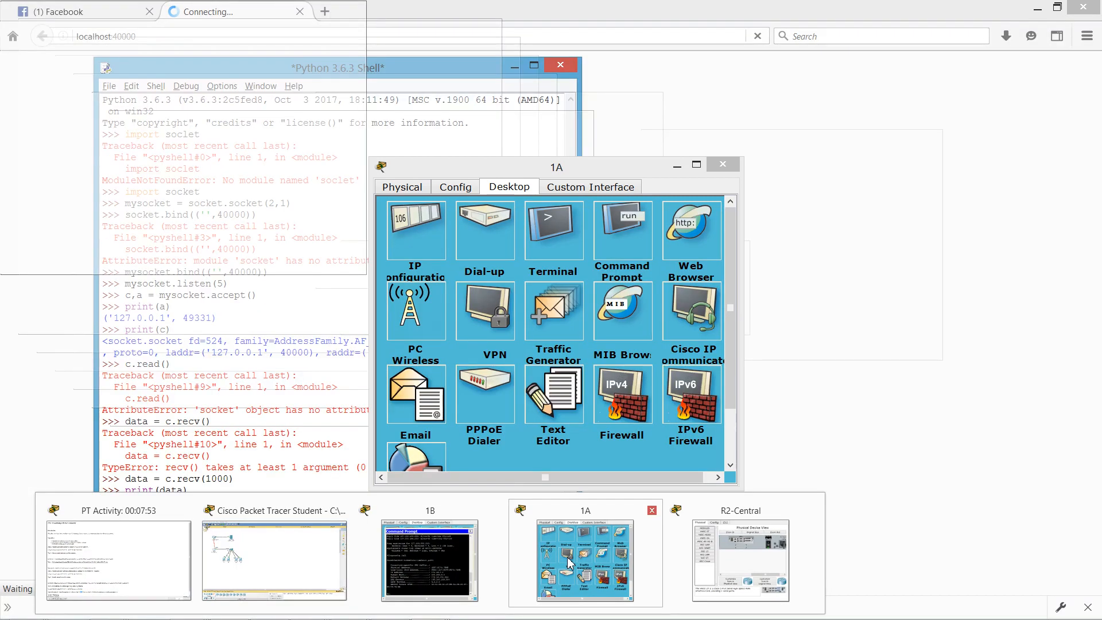
click(568, 559)
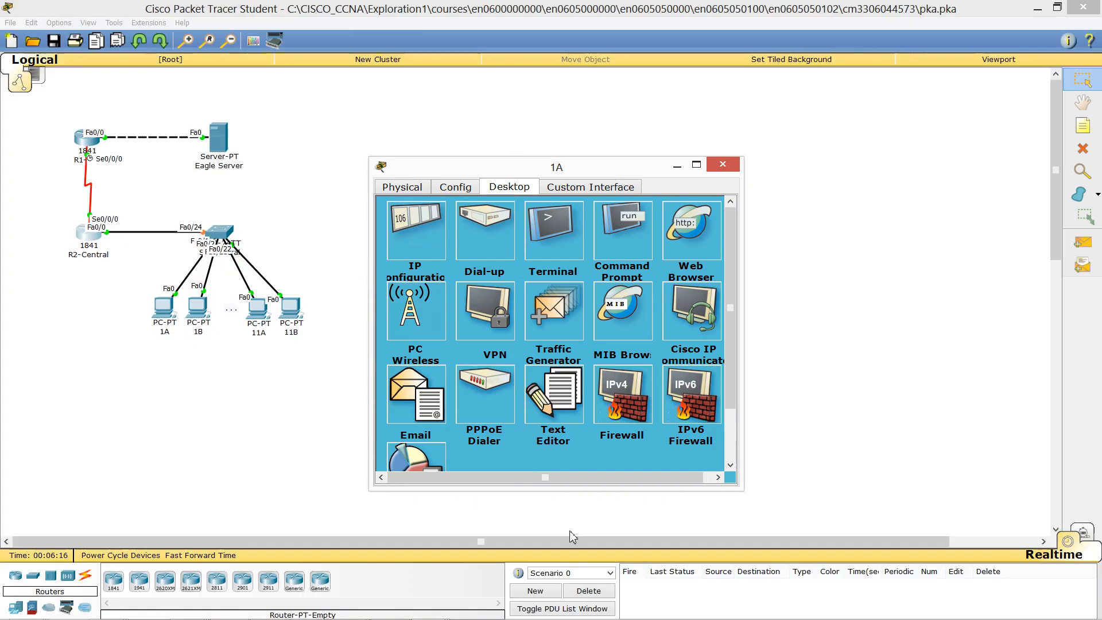
click(641, 232)
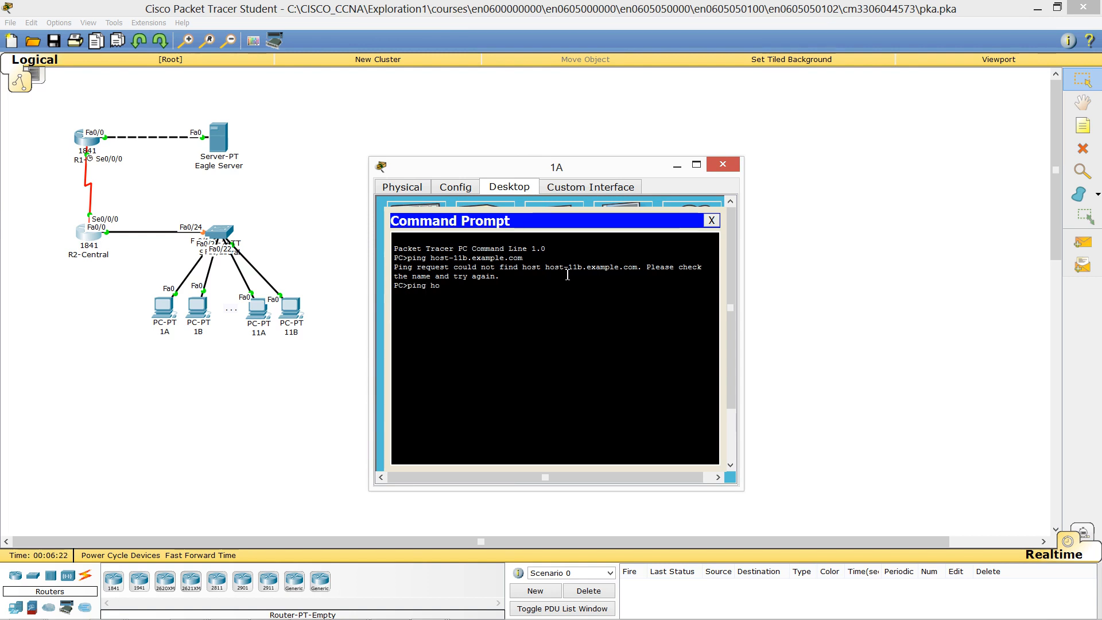
text(ping host-11b.example.com)
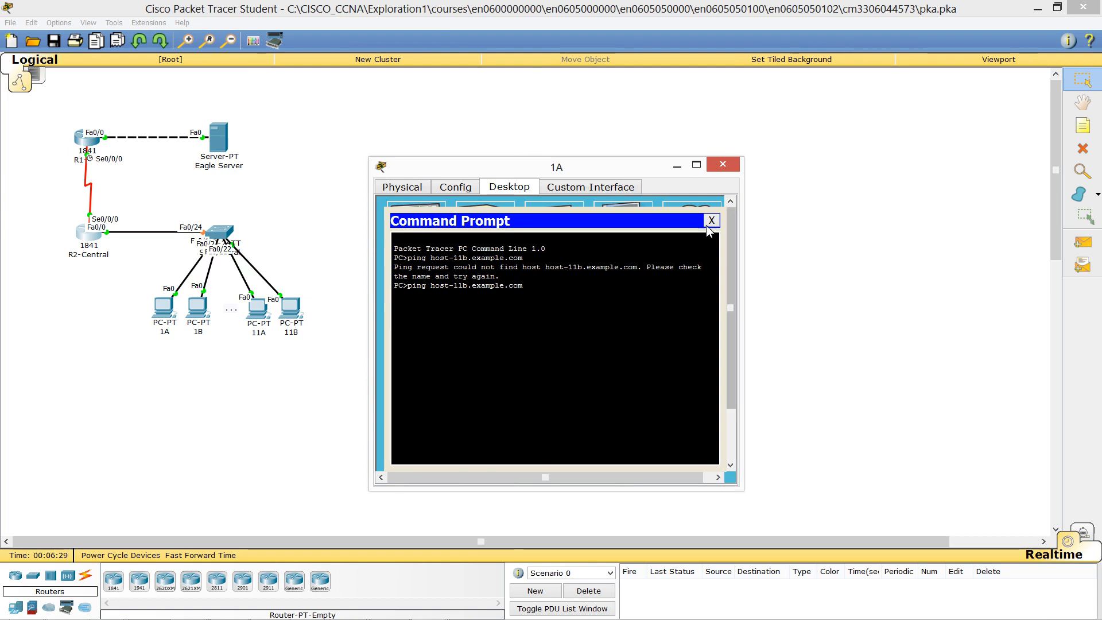
Step: Close PC 1A's Command Prompt, switch off the power of router R2-Central and minimize the router's window
click(711, 223)
click(86, 242)
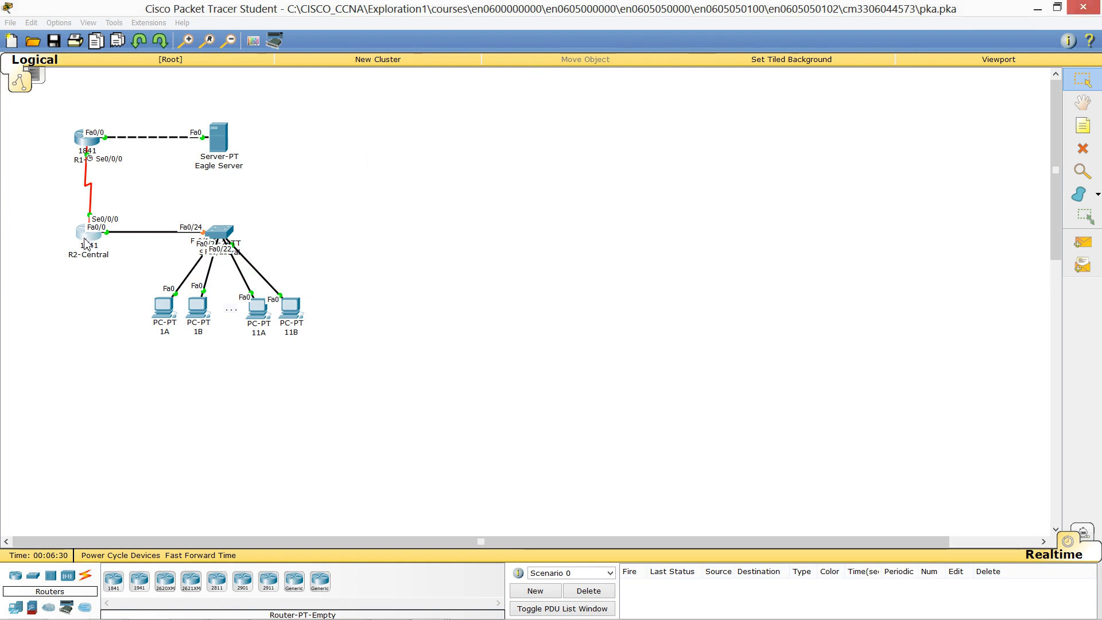
click(661, 267)
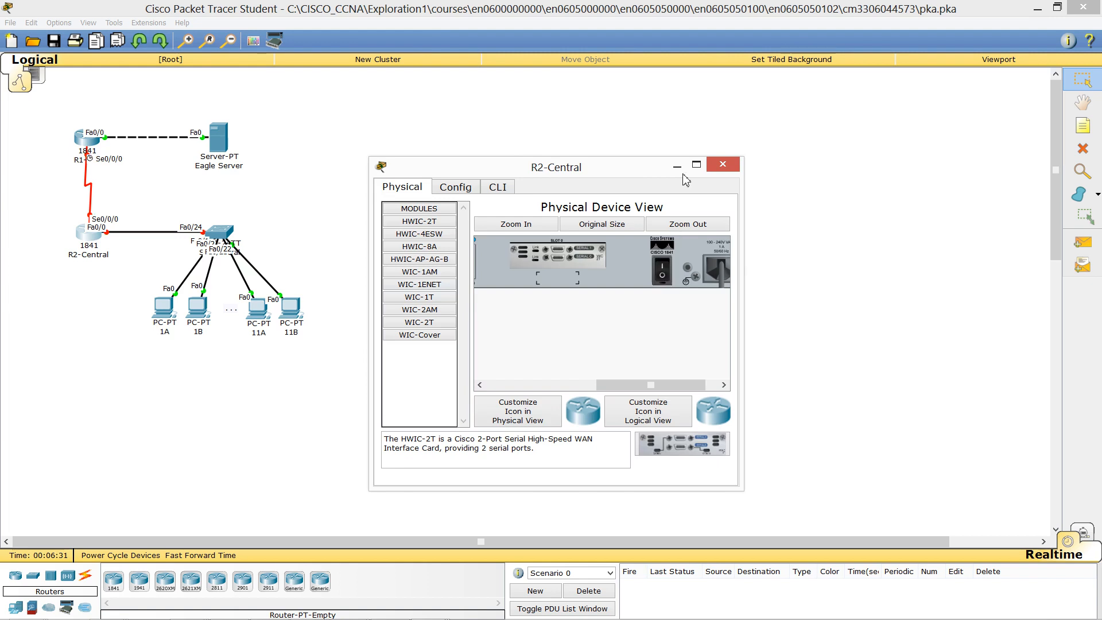
click(681, 173)
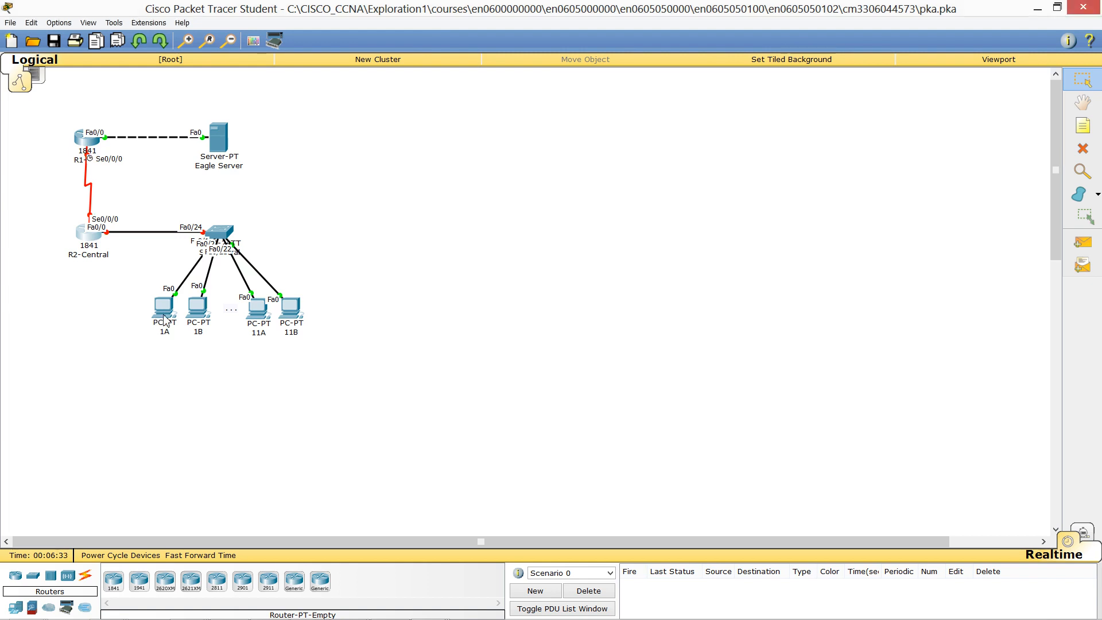
Step: Reopen PC 1A's Command Prompt to check the repeated ping and return to the topology
click(164, 316)
click(626, 235)
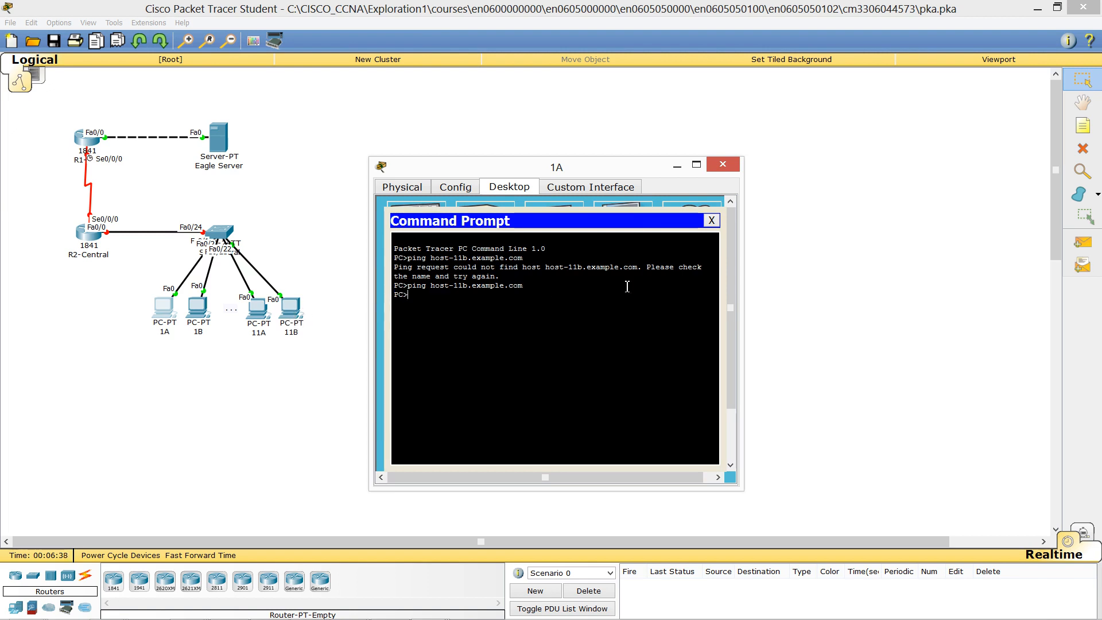
click(890, 254)
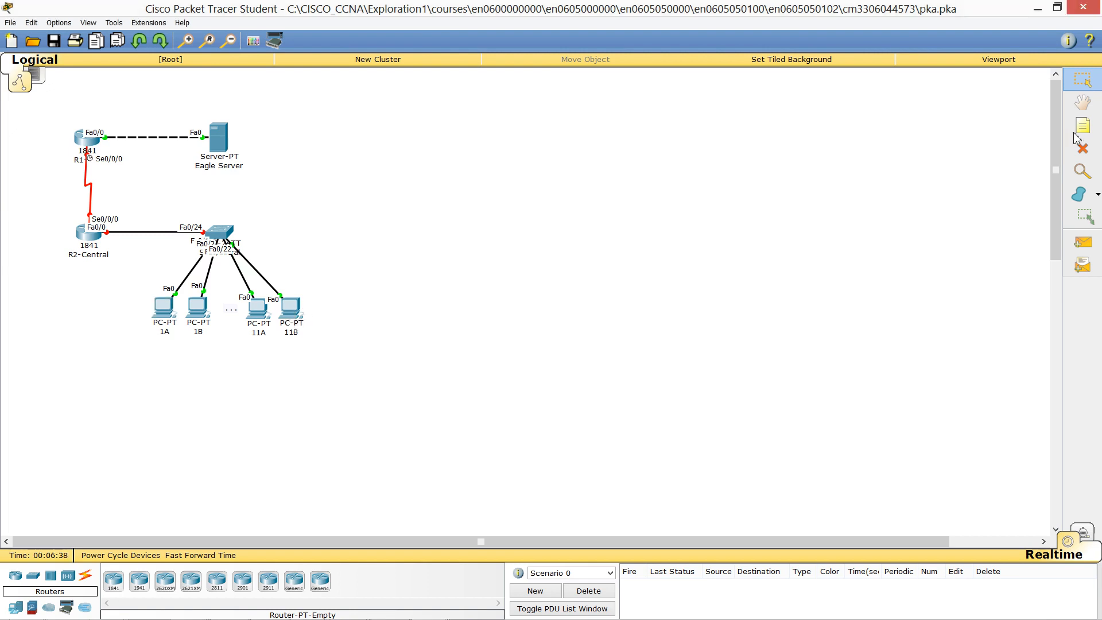
Step: Inspect PC 11B's ARP table and its port status summary to find the host's IP address
click(1083, 171)
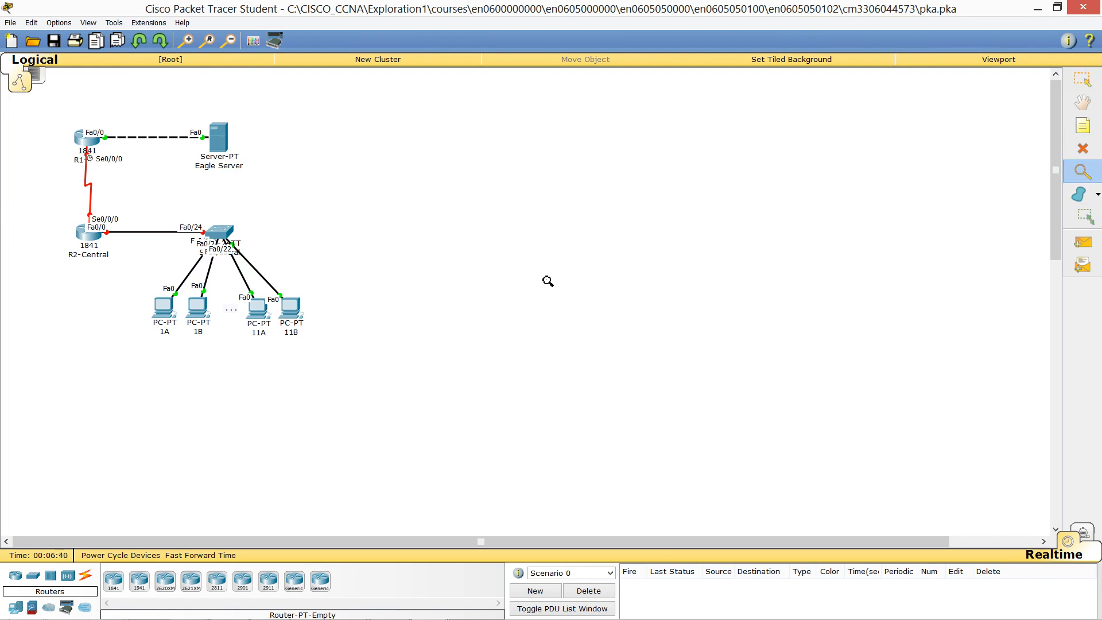
click(292, 312)
click(353, 319)
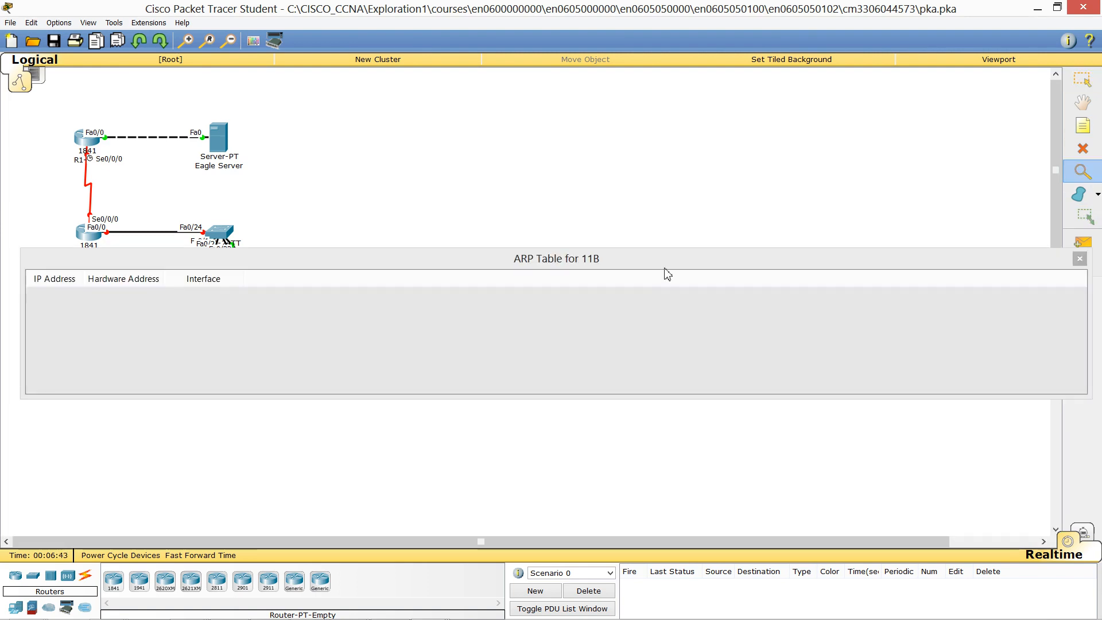
click(1080, 259)
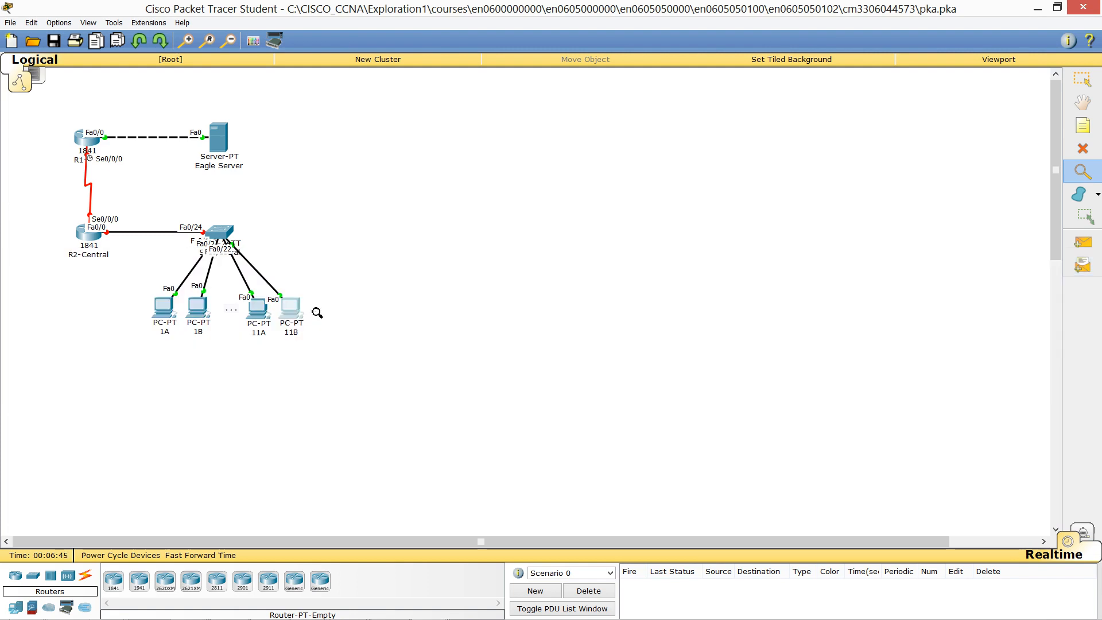
click(296, 317)
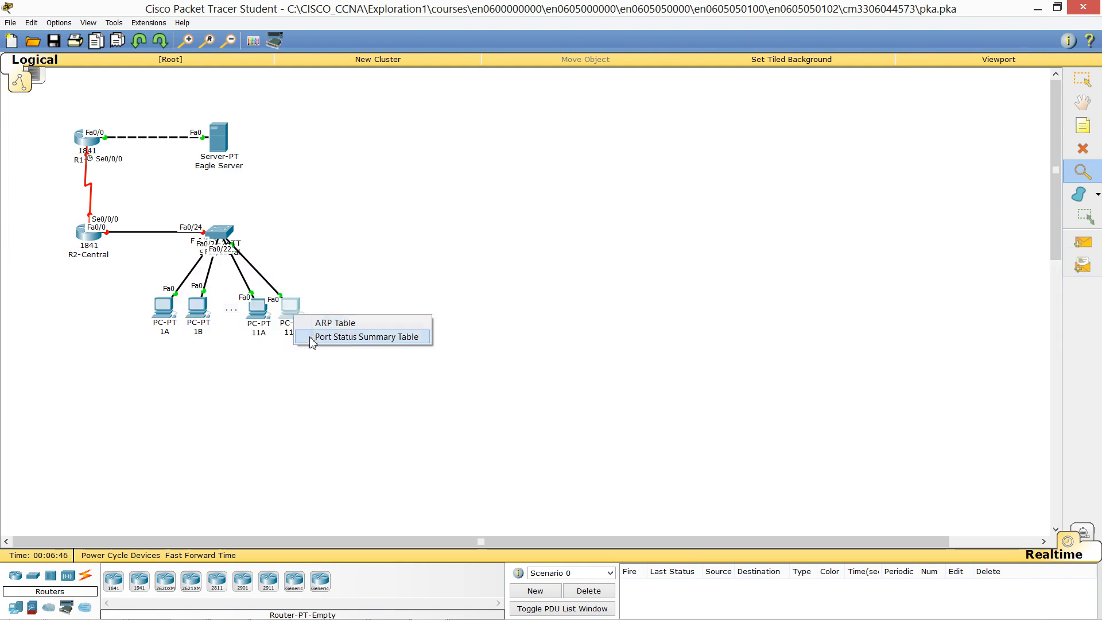
click(313, 337)
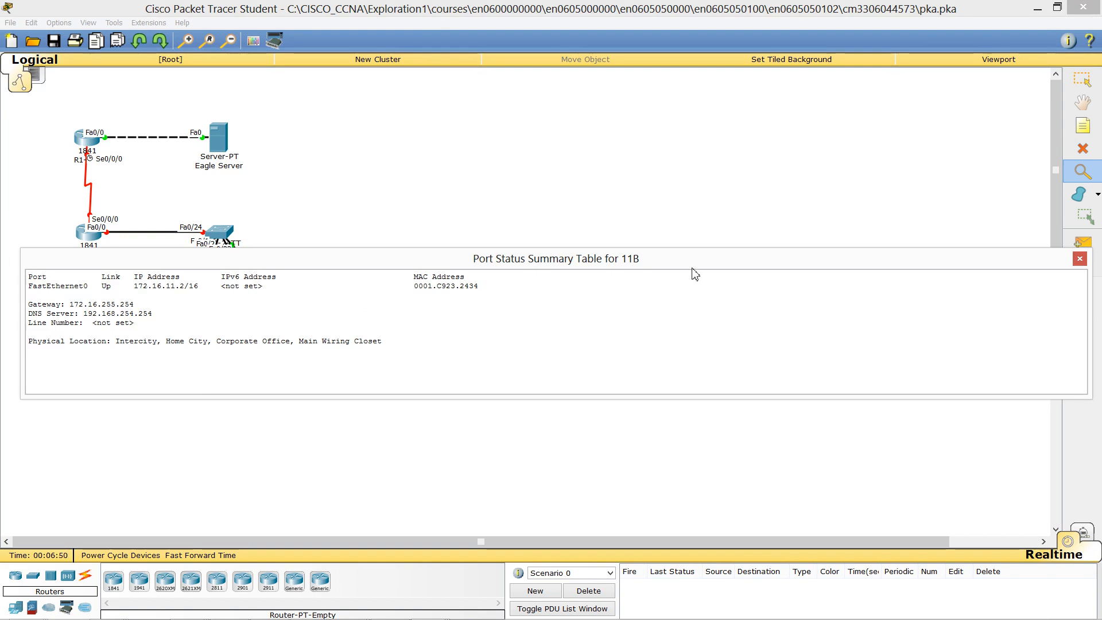
click(1079, 260)
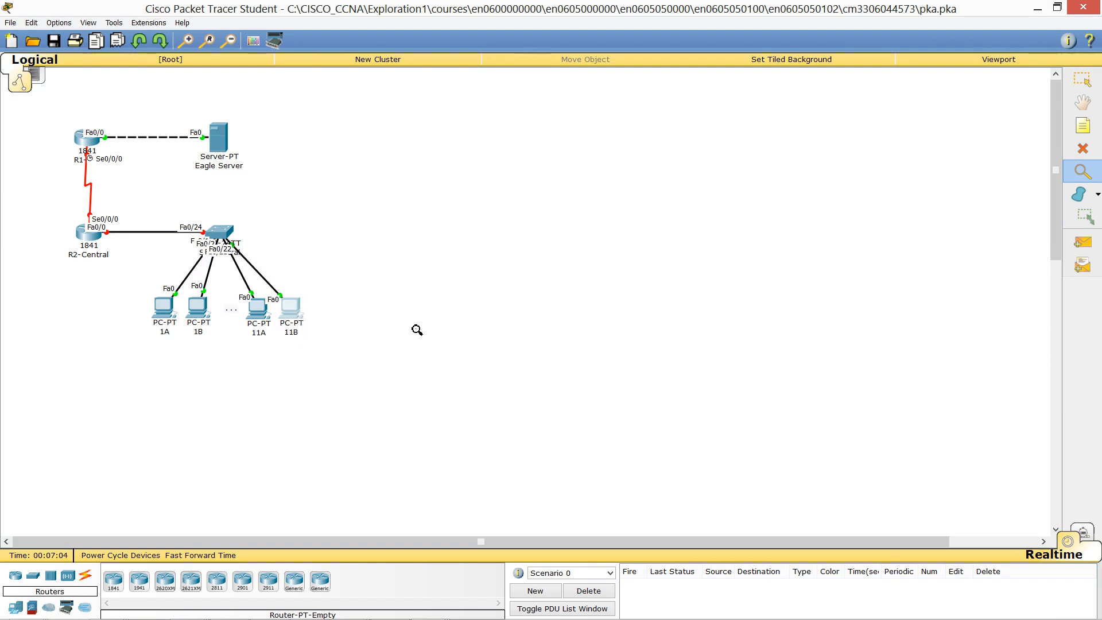
key(alt+Tab)
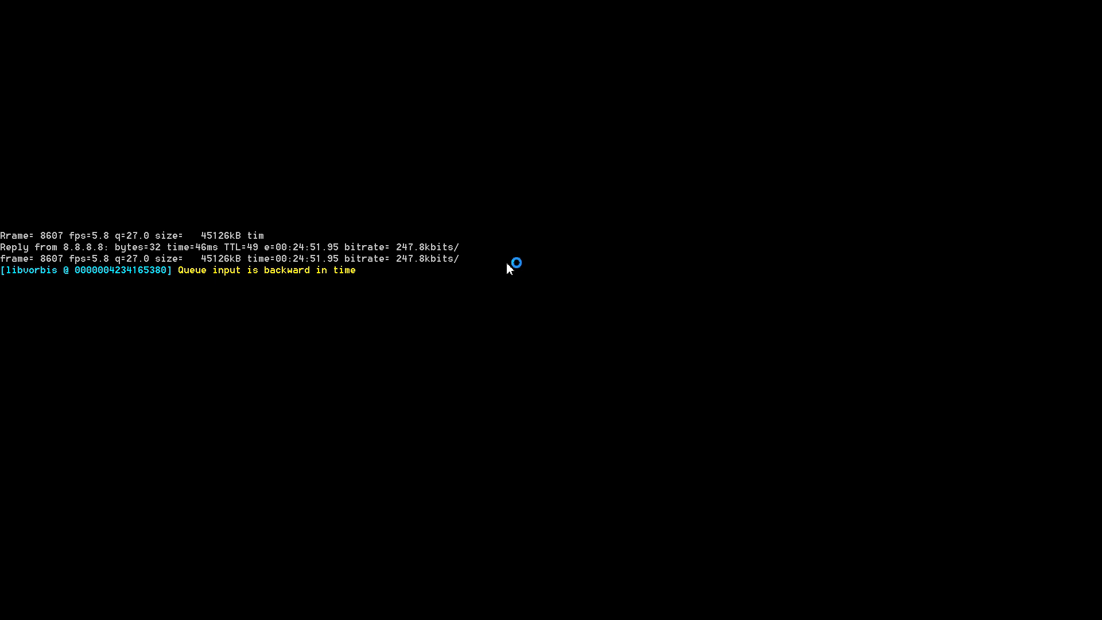
key(alt+Tab)
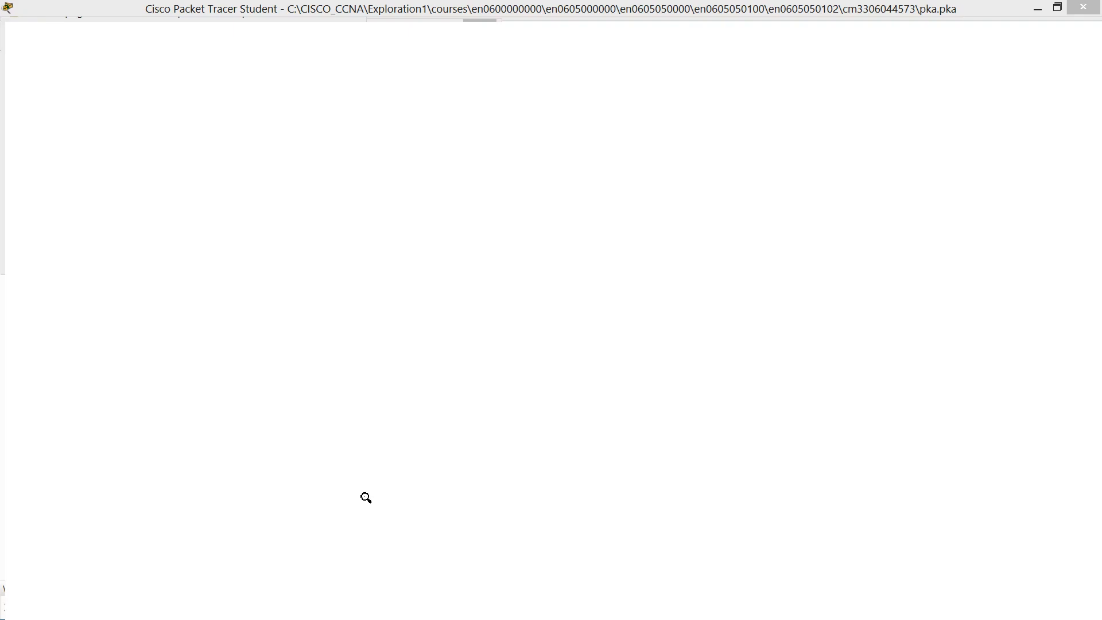
key(Escape)
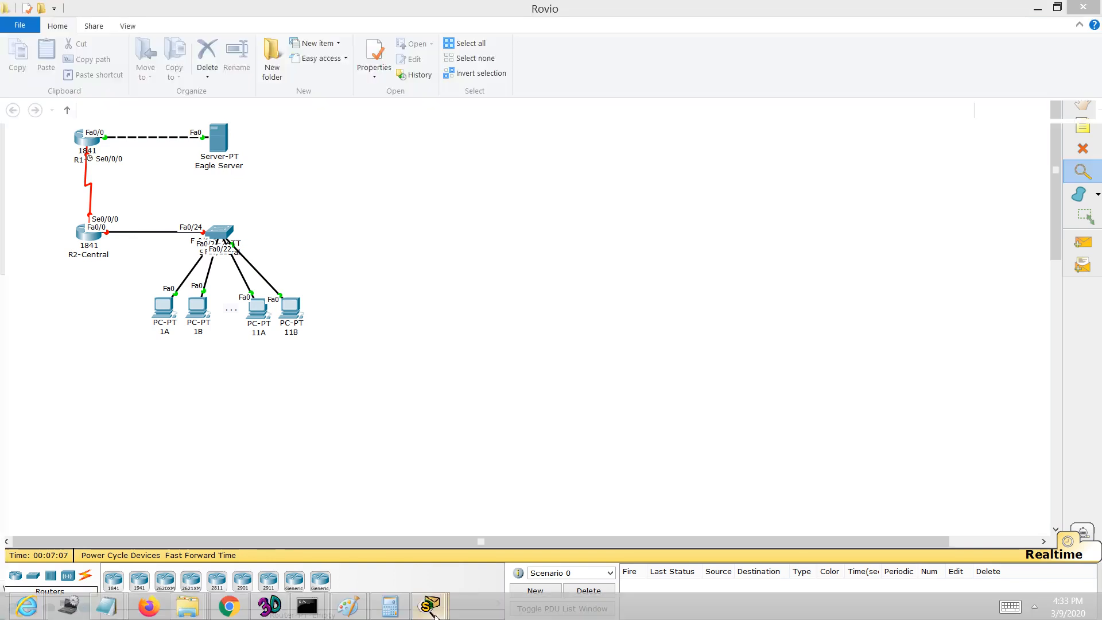
Step: Run ping 172.16.11.2 from PC 1A's Command Prompt to test connectivity with PC 11B
mouse_move(429, 607)
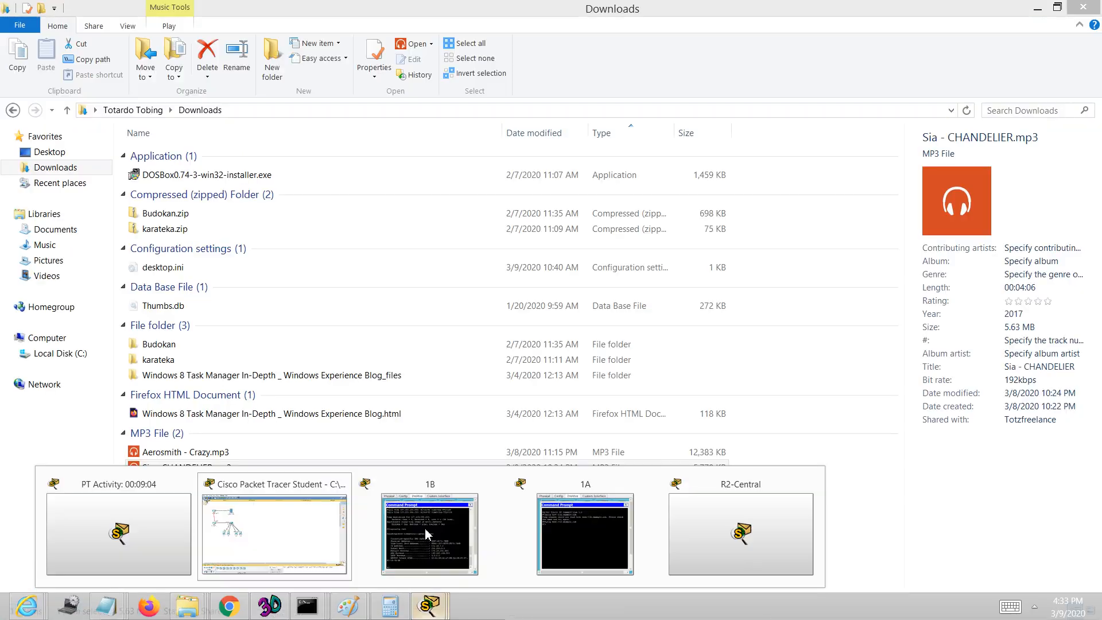
click(563, 522)
text(pin)
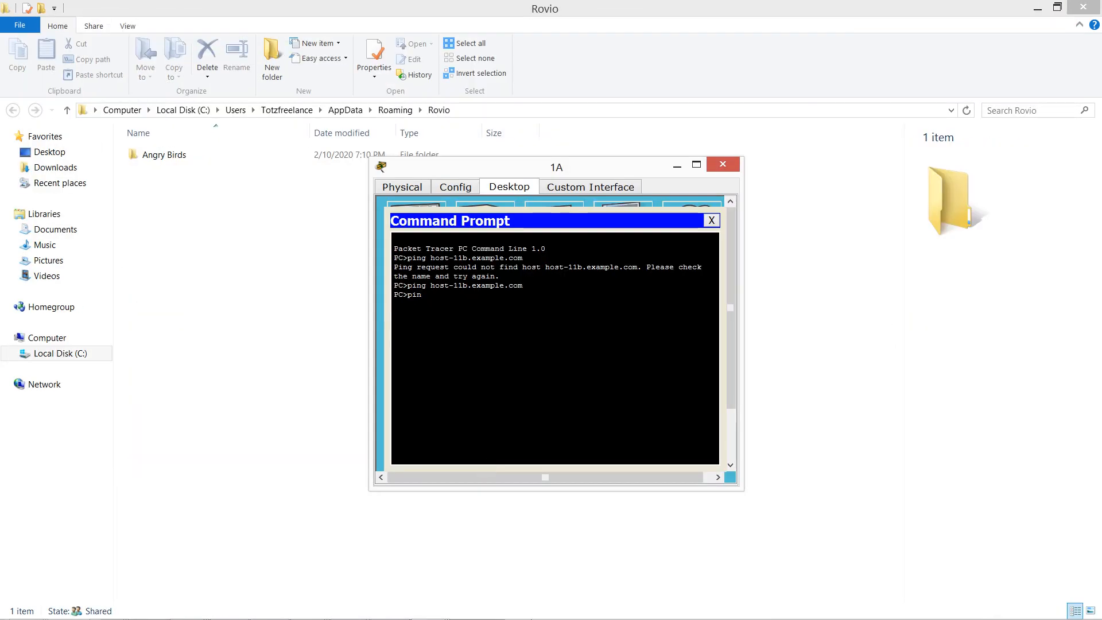
click(429, 605)
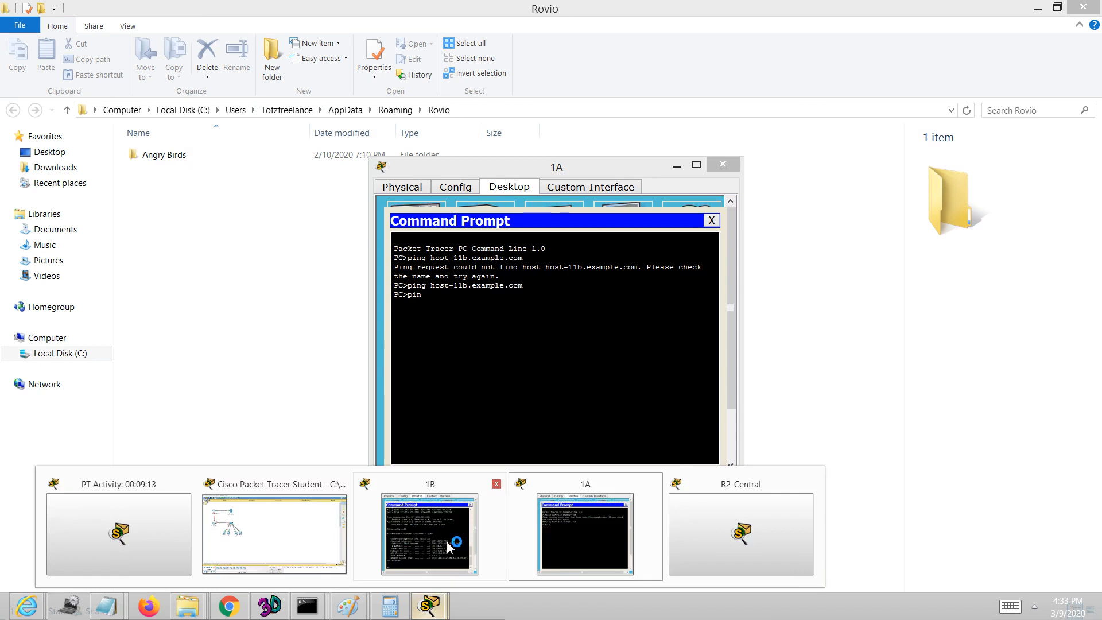
click(275, 534)
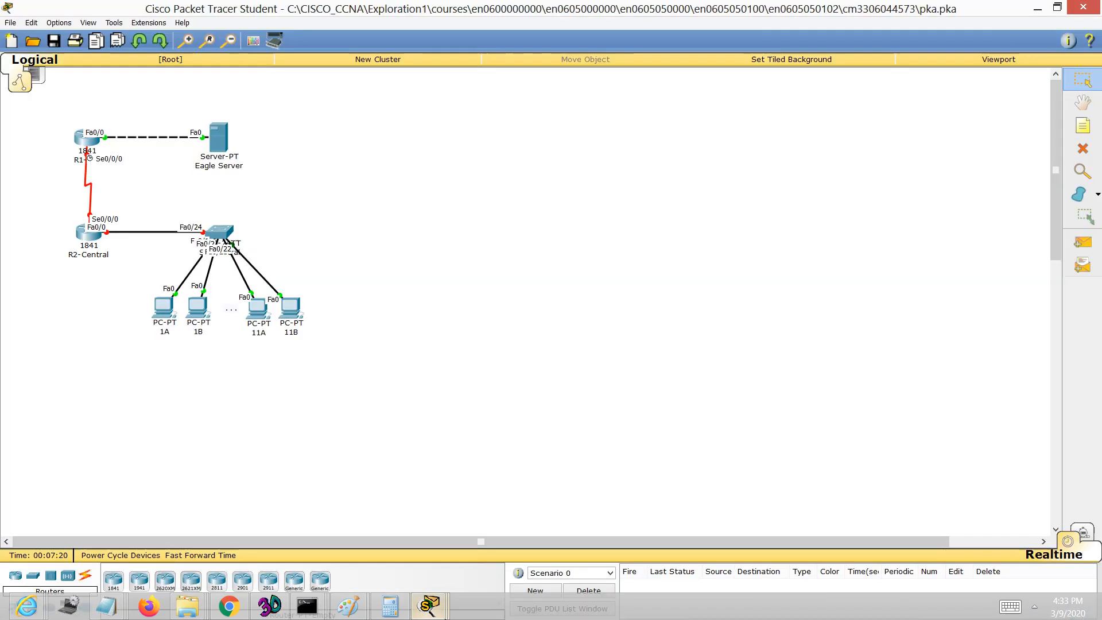
click(424, 612)
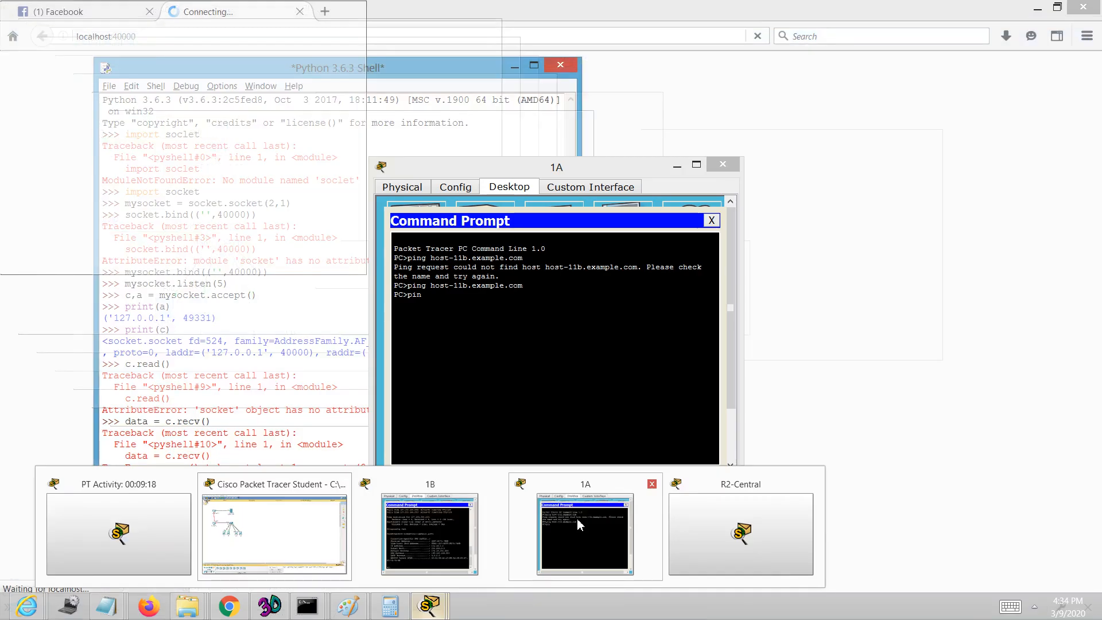
click(578, 524)
text(ping )
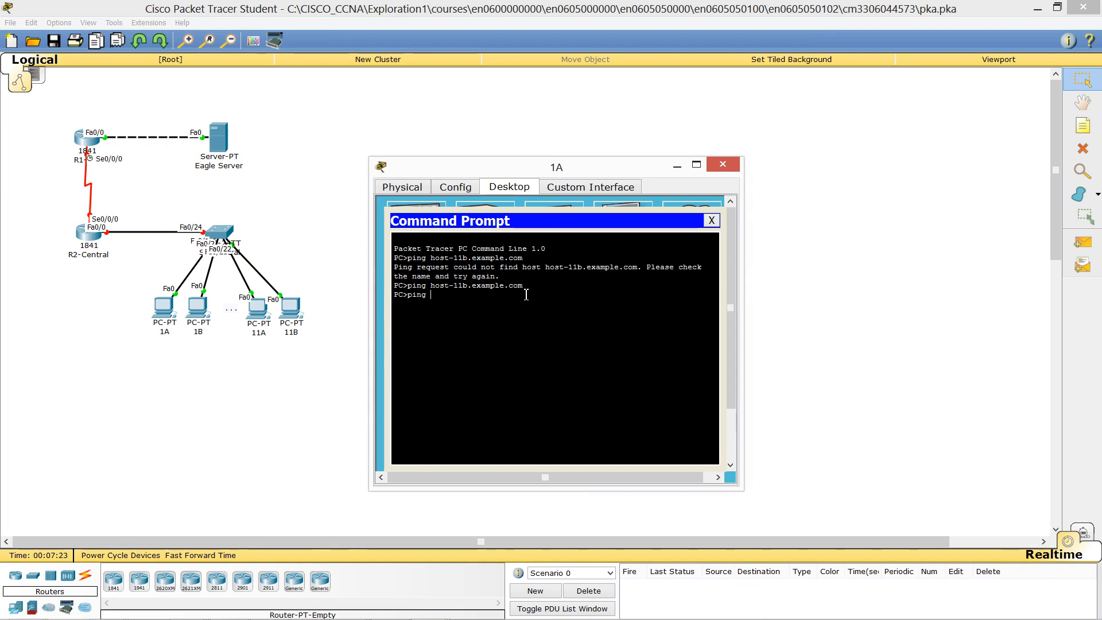
text(172.16.11.2)
key(Return)
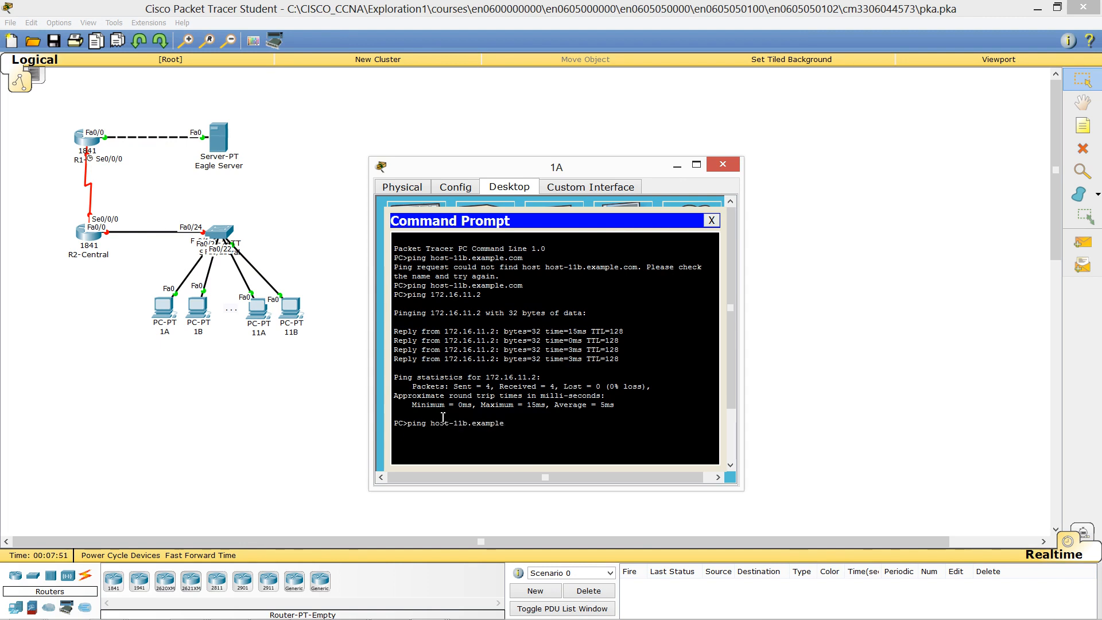
Step: Enter ping host-11b.example.com at PC 1A's prompt and return to the topology
text(.com)
click(85, 236)
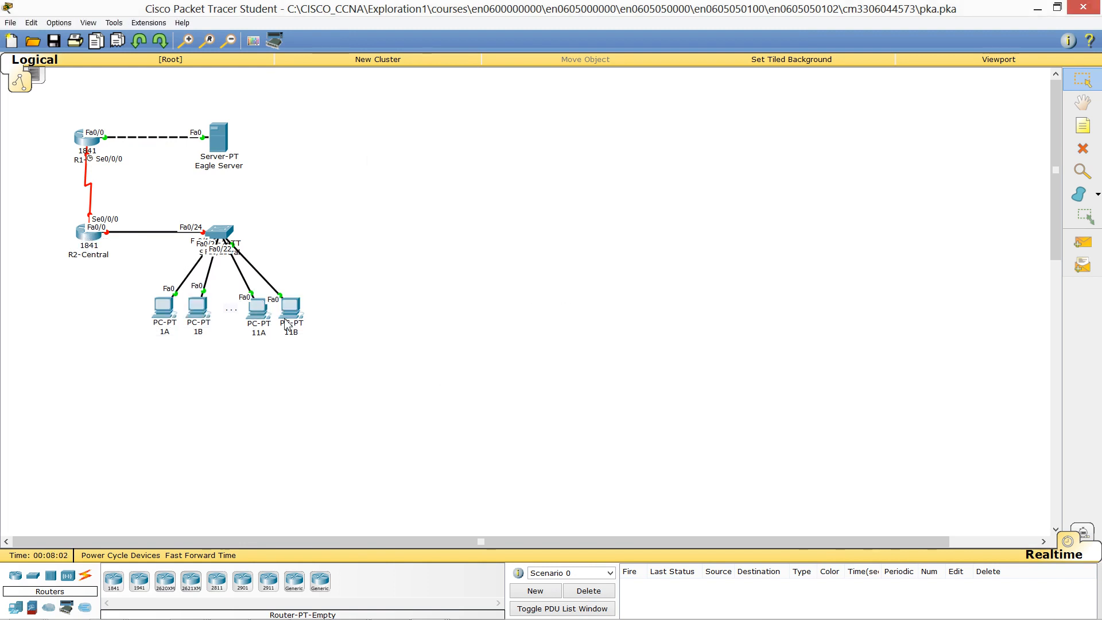
Step: Bring PC 1A's Command Prompt back to check the ping to host-11b.example.com
key(alt+Tab)
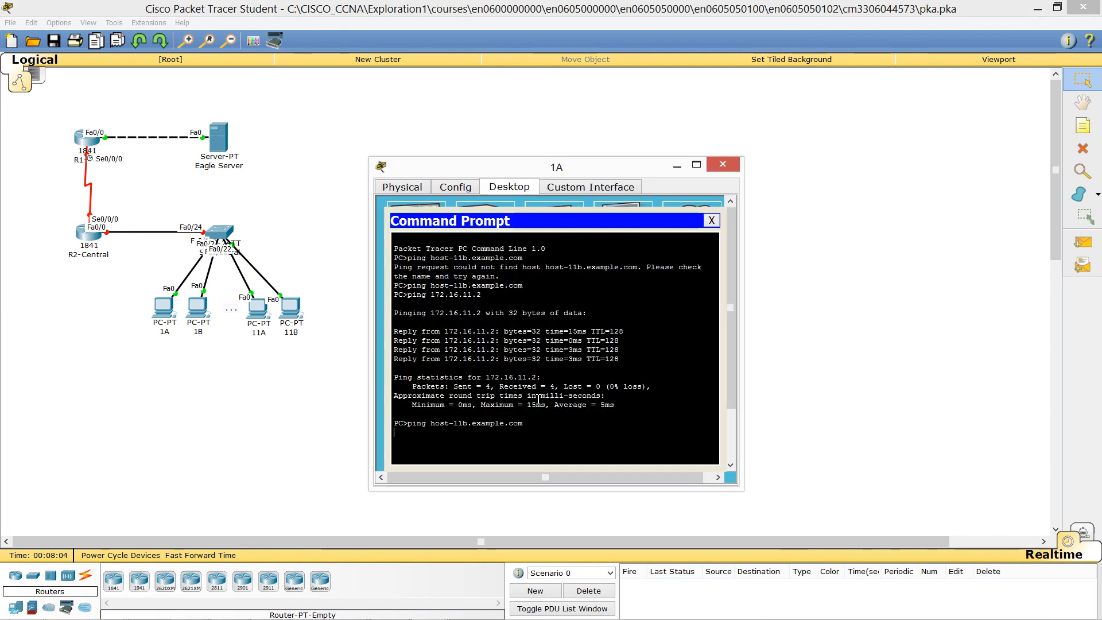
key(Return)
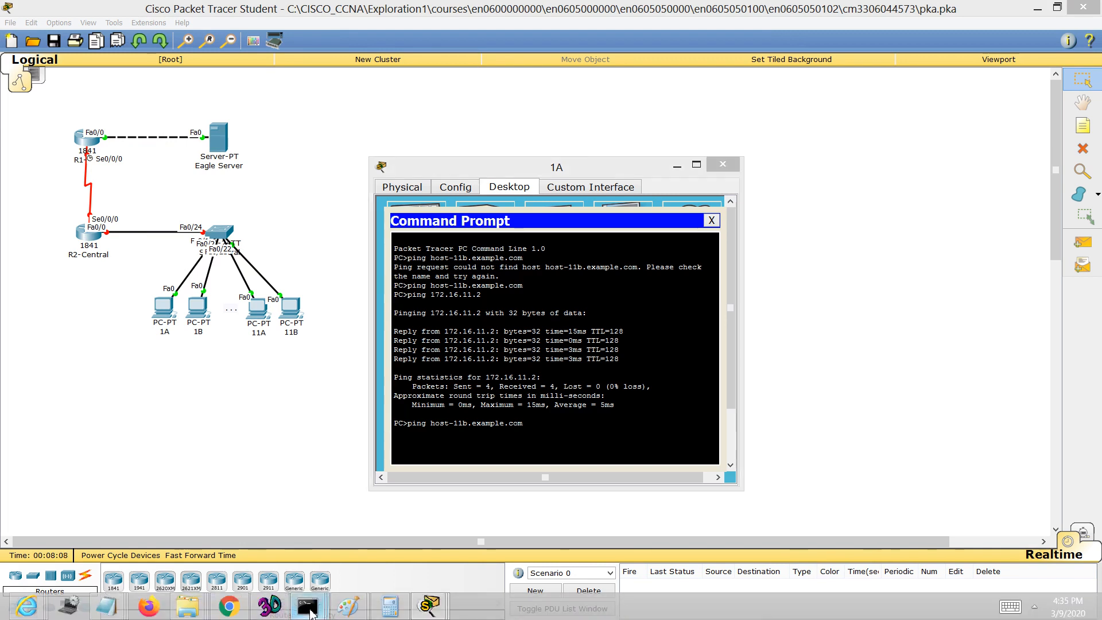
mouse_move(310, 613)
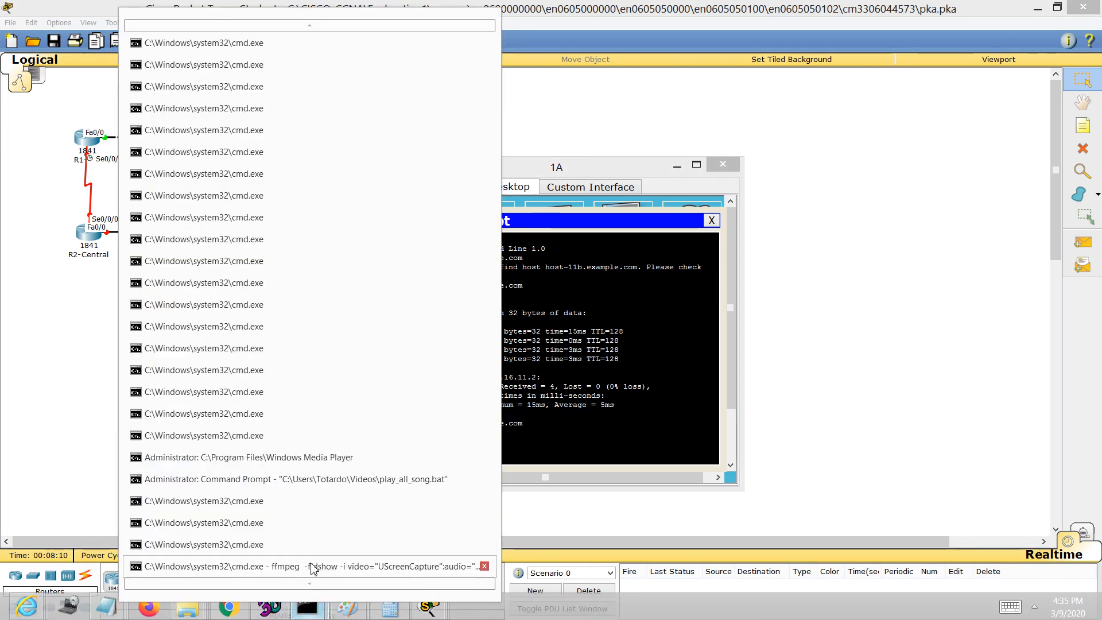
click(311, 564)
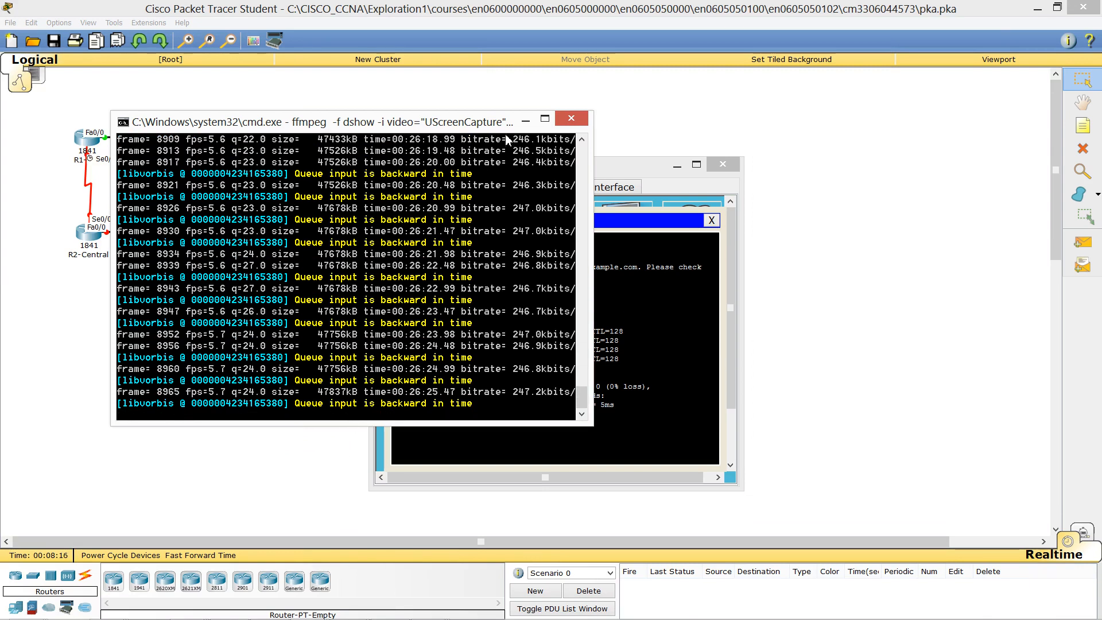
click(526, 120)
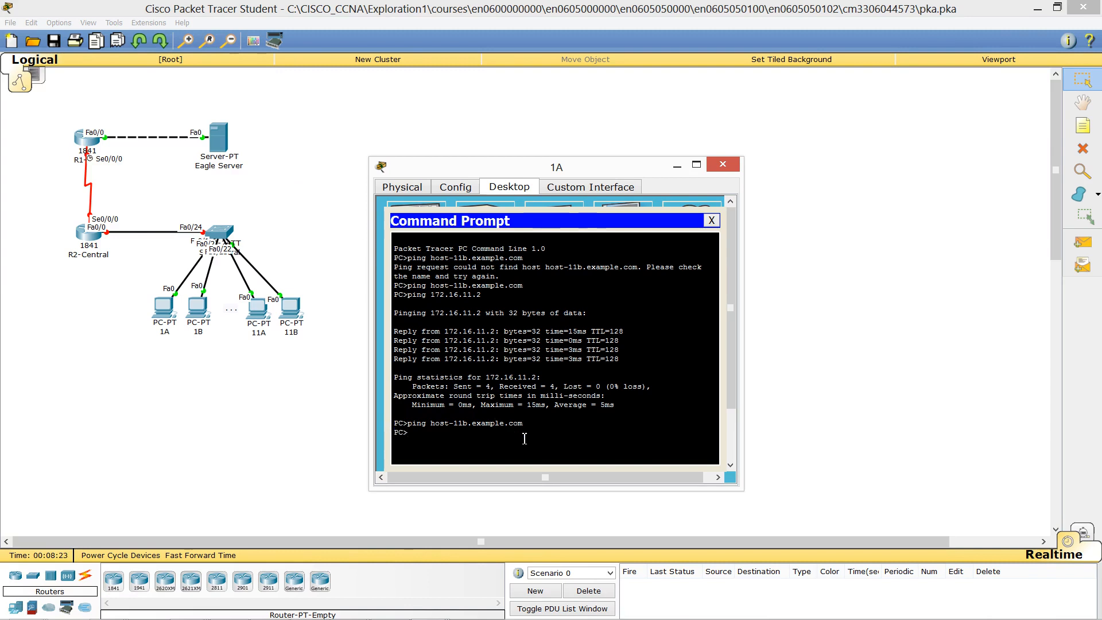
Step: Power on router R2-Central in its physical device view
click(89, 233)
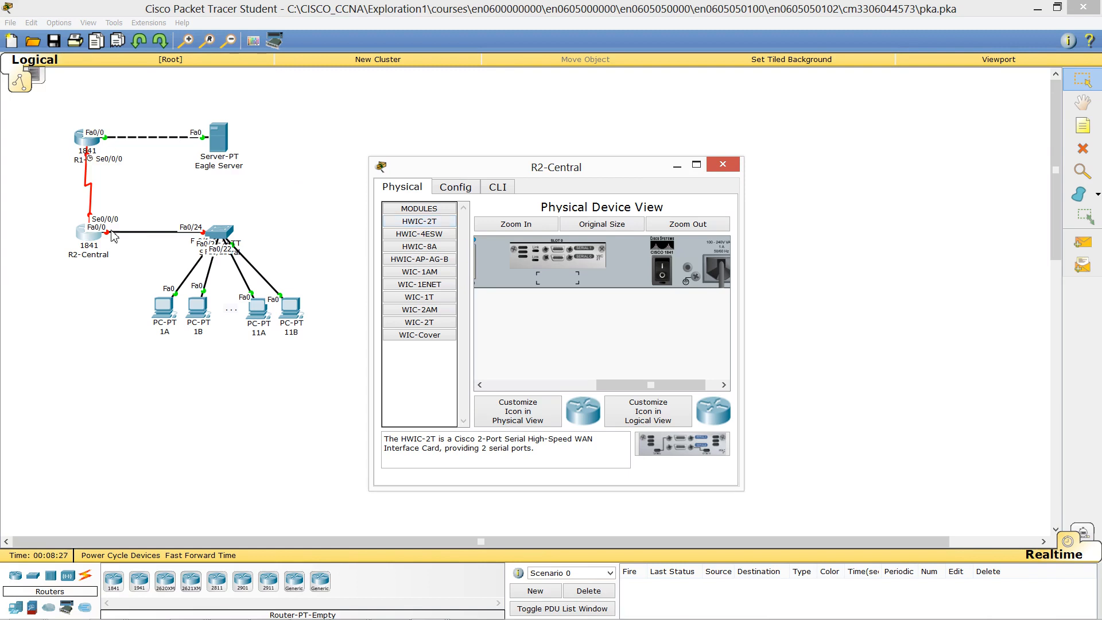
click(86, 239)
click(663, 268)
Step: Run ping host-11b.example.com from PC 1A's Command Prompt
click(163, 304)
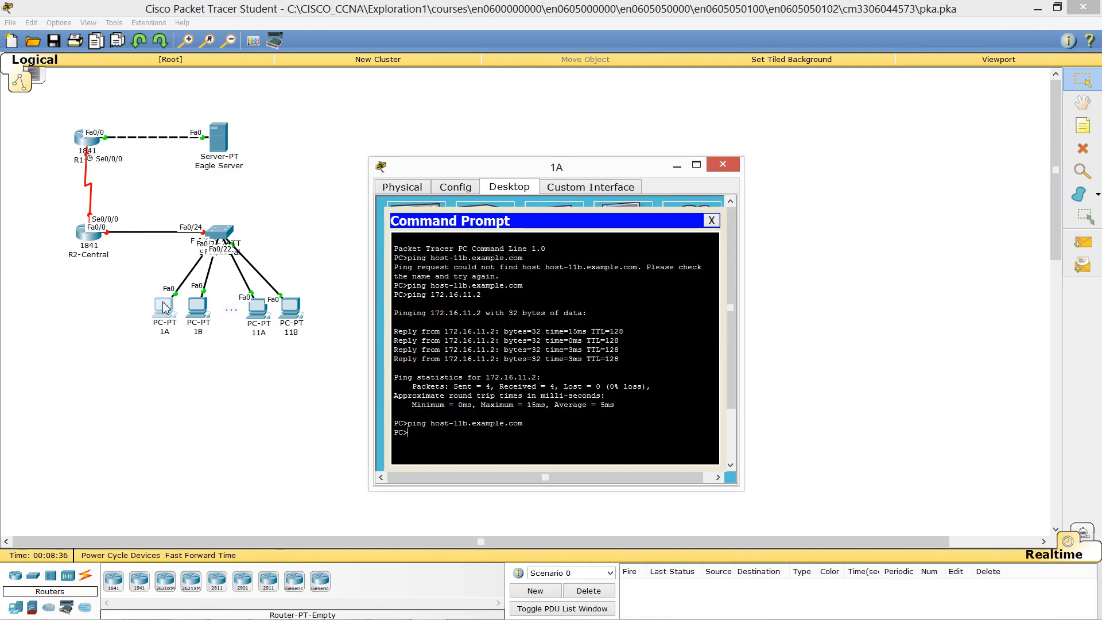
text(ping host-11)
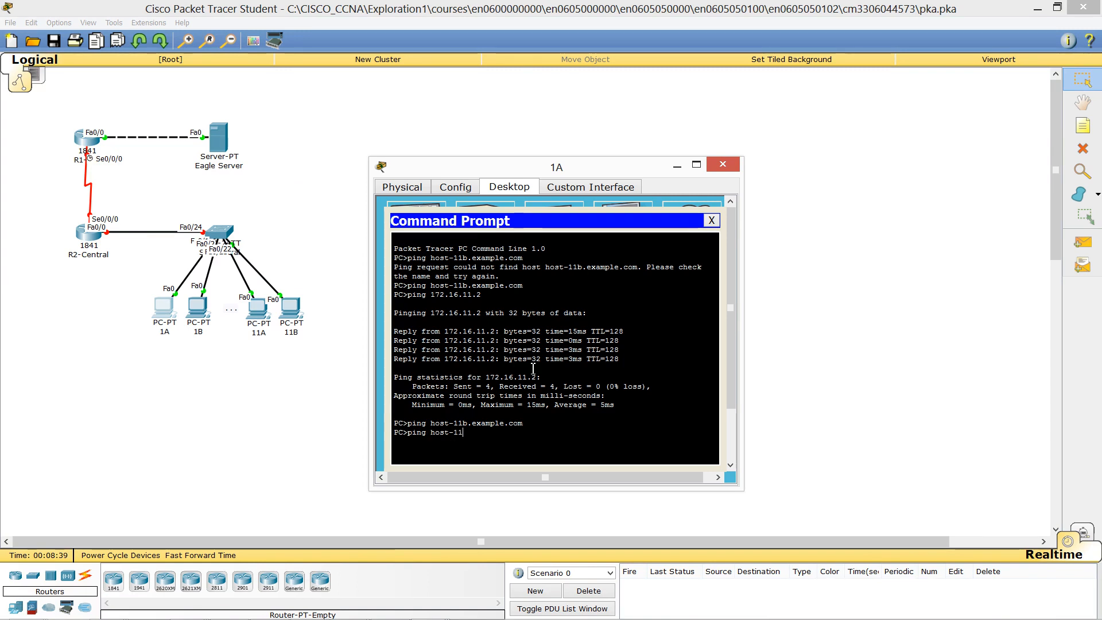
text(b.exa)
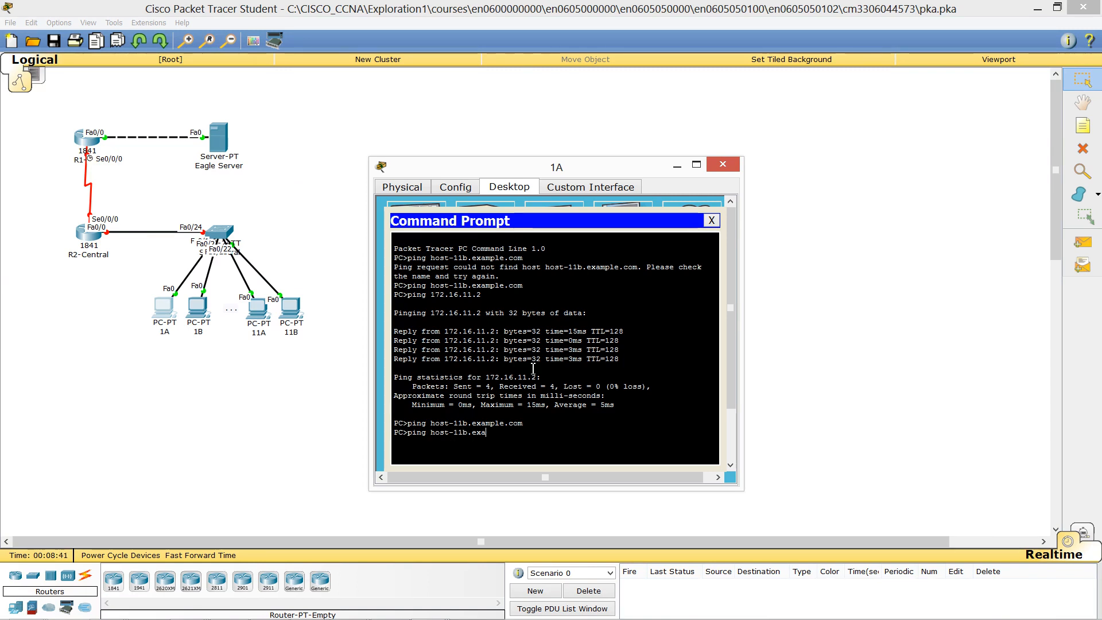
text(mple.com)
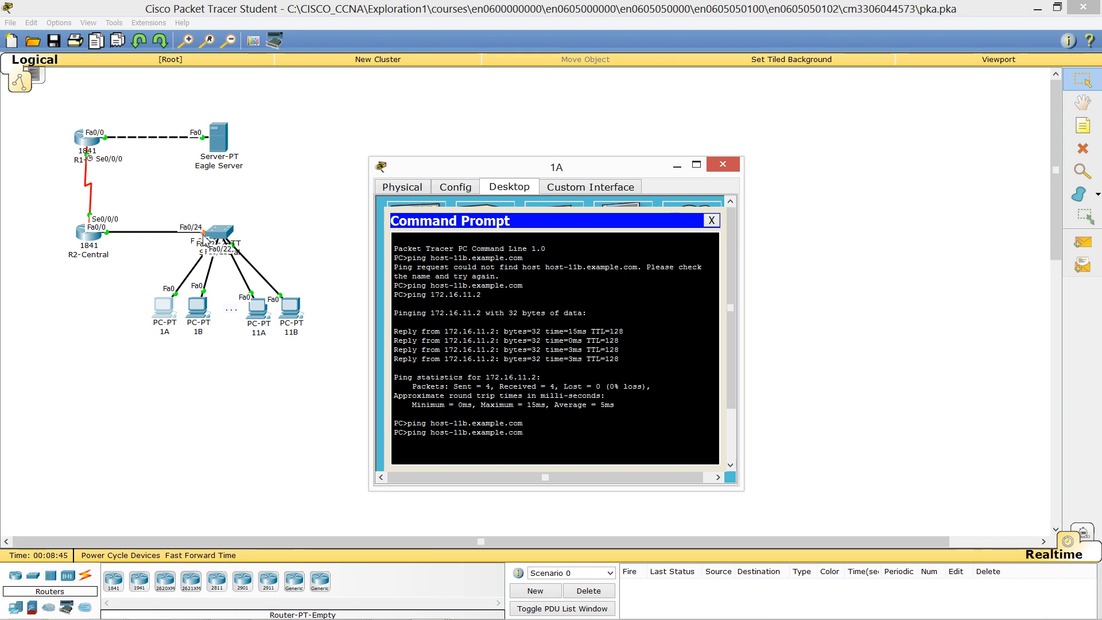
Step: Switch repeatedly between Simulation and Realtime mode to advance network time, ending in Realtime mode
click(1084, 532)
click(1085, 532)
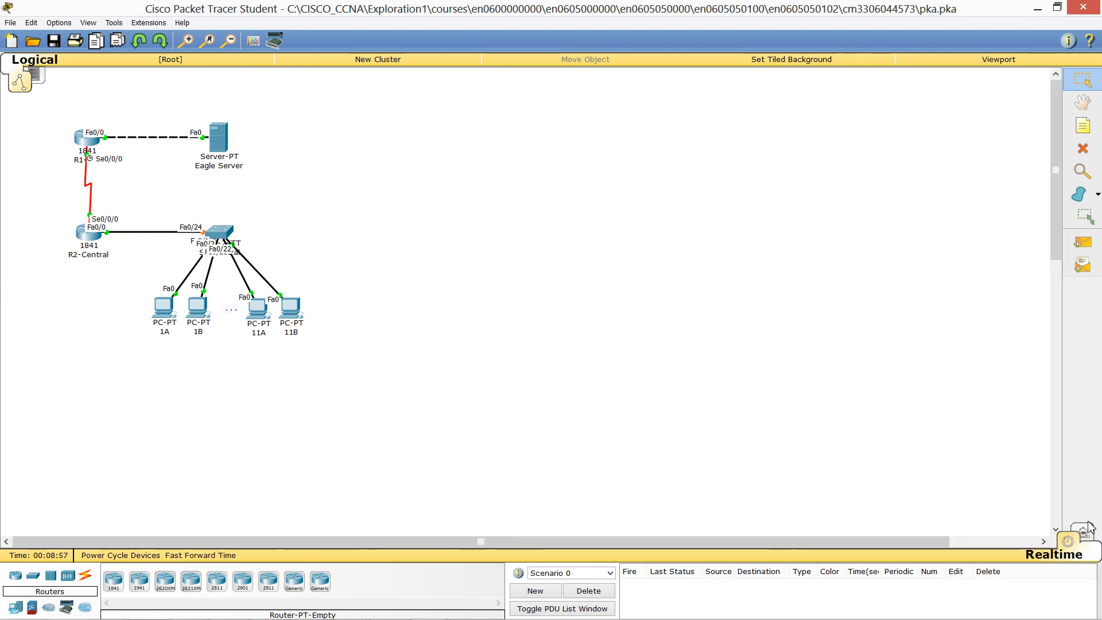
click(1084, 532)
click(1069, 542)
click(1084, 532)
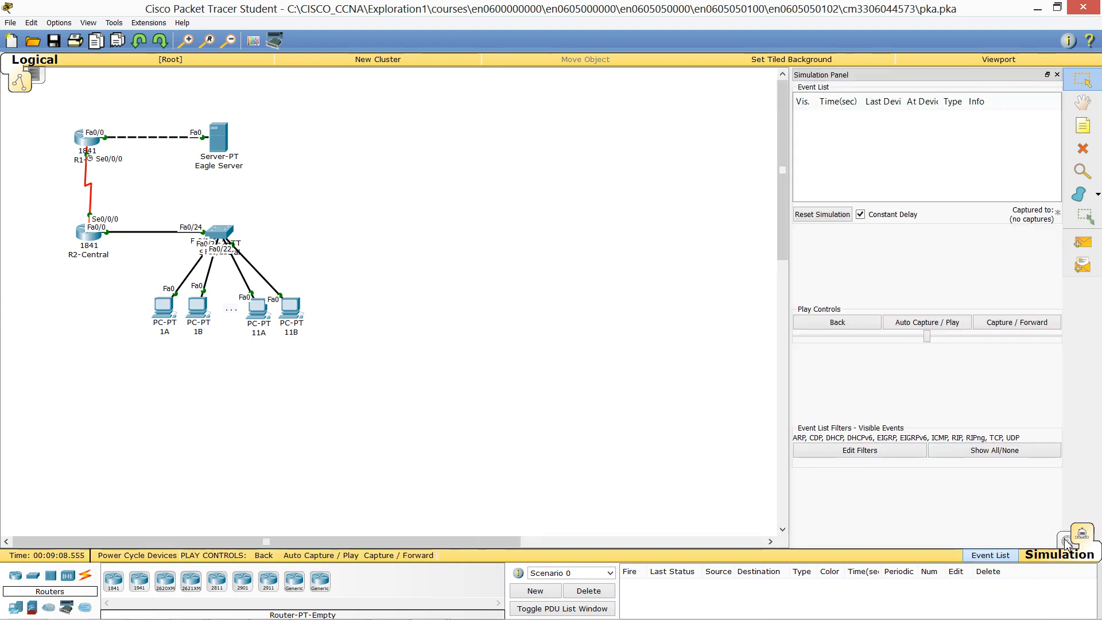
click(1066, 542)
click(1084, 532)
click(1067, 543)
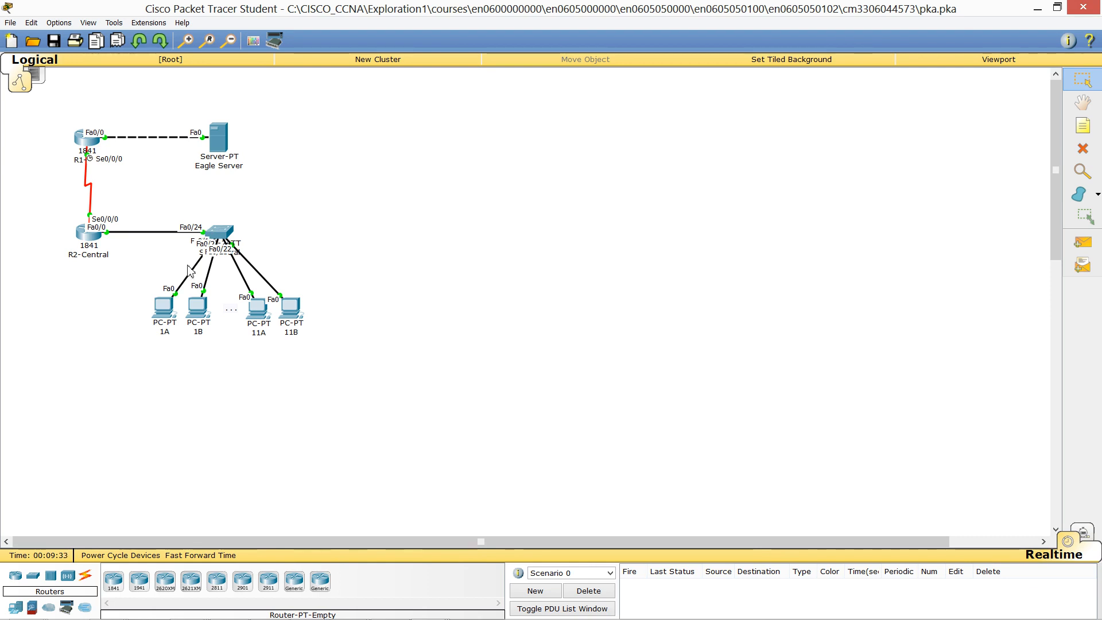
Step: Check the ping result in PC 1A's Command Prompt and repeat ping host-11b.example.com
click(166, 322)
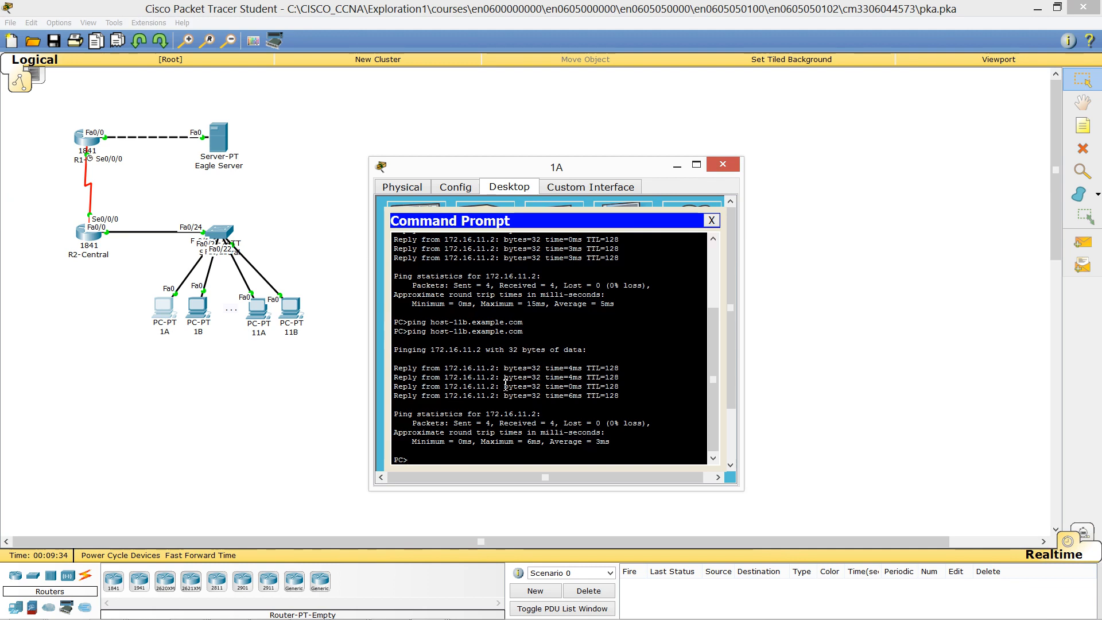
key(Up)
key(Return)
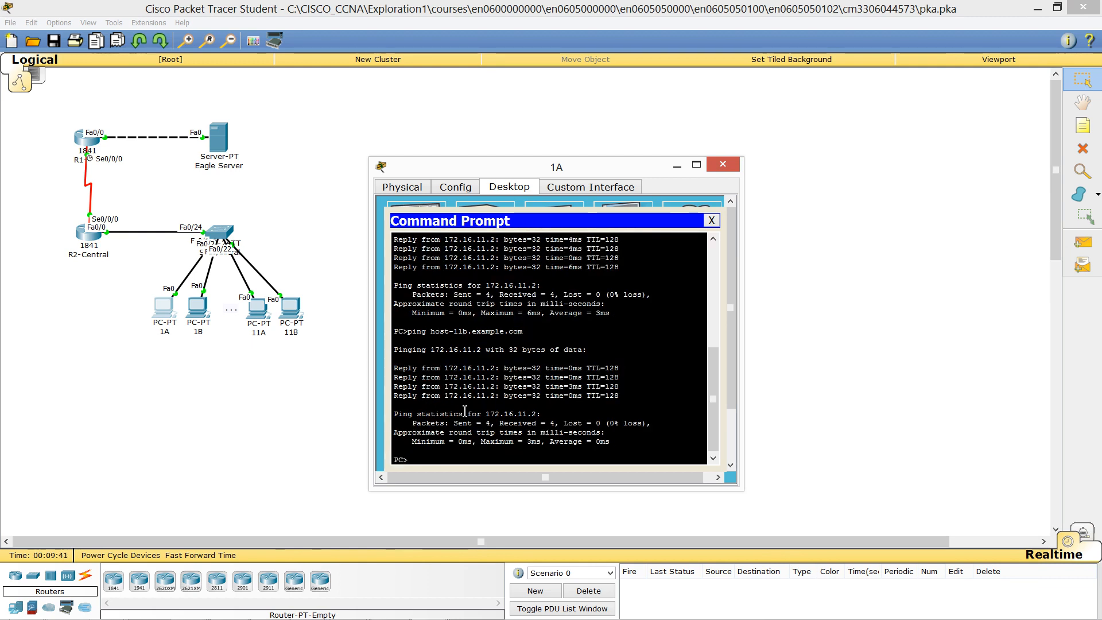
Step: Ping 172.168.11.2 from PC 1A and rerun the ping with the address corrected to 172.16.11.2
text(ping 172.168.11.2)
key(Return)
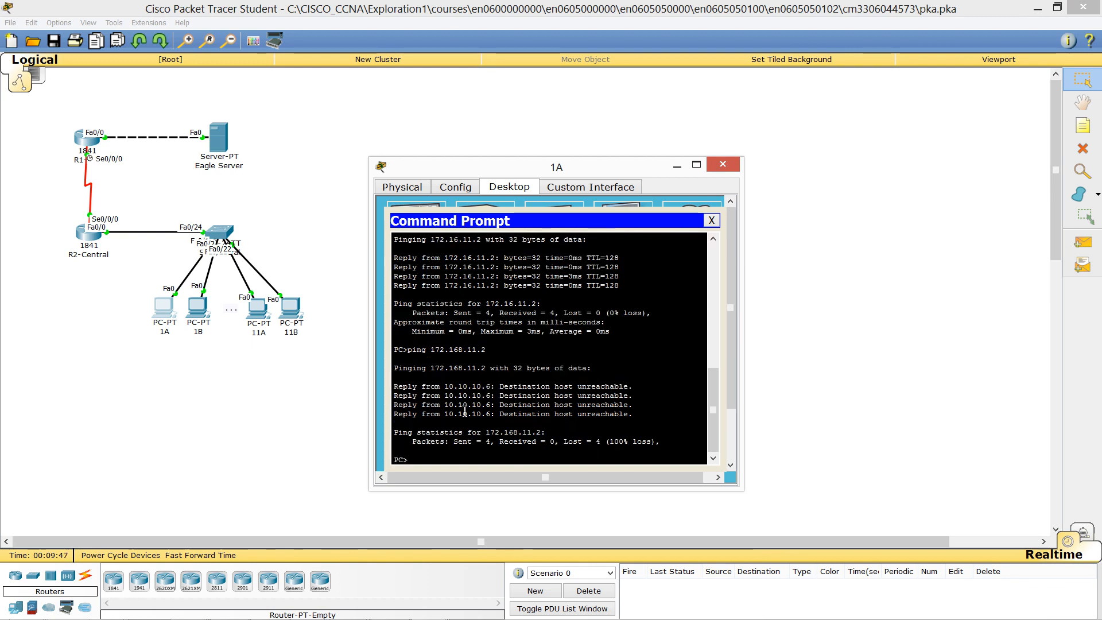
key(Up)
key(BackSpace)
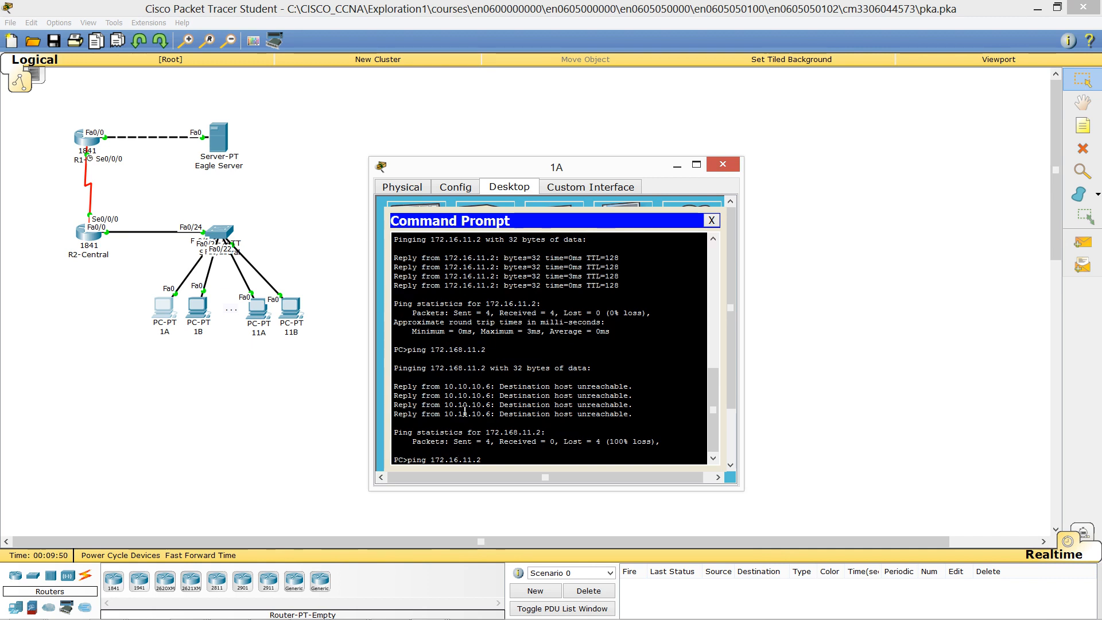
key(Return)
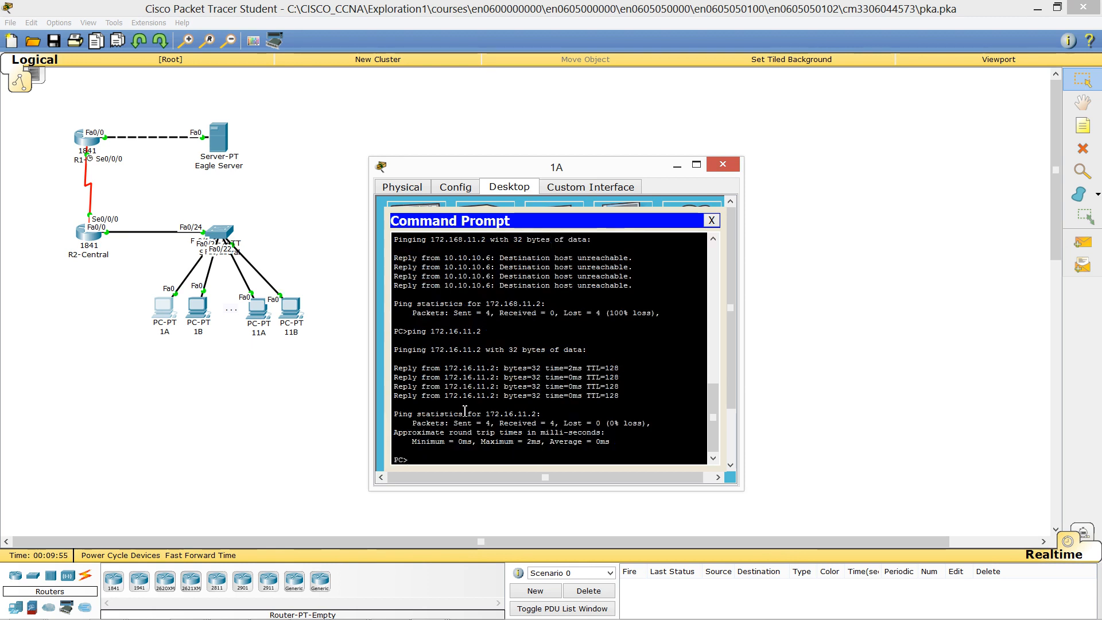
Step: Review the earlier ping output on PC 1A and ping host-11b.example.com once more
text(ping)
click(716, 240)
scroll(715, 240, up, 5)
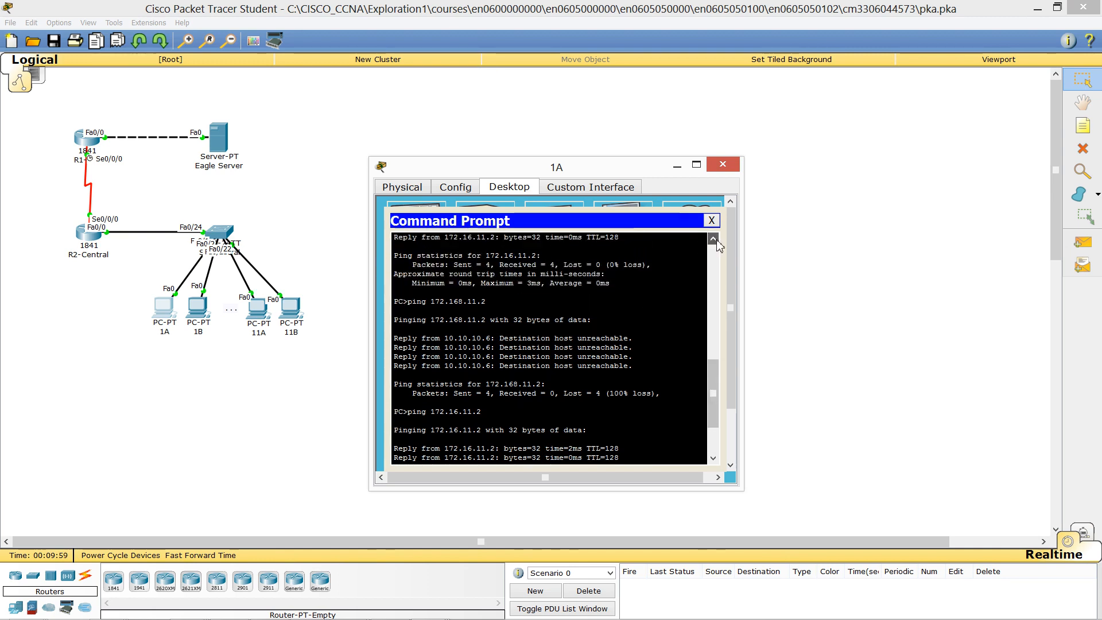
scroll(717, 242, up, 3)
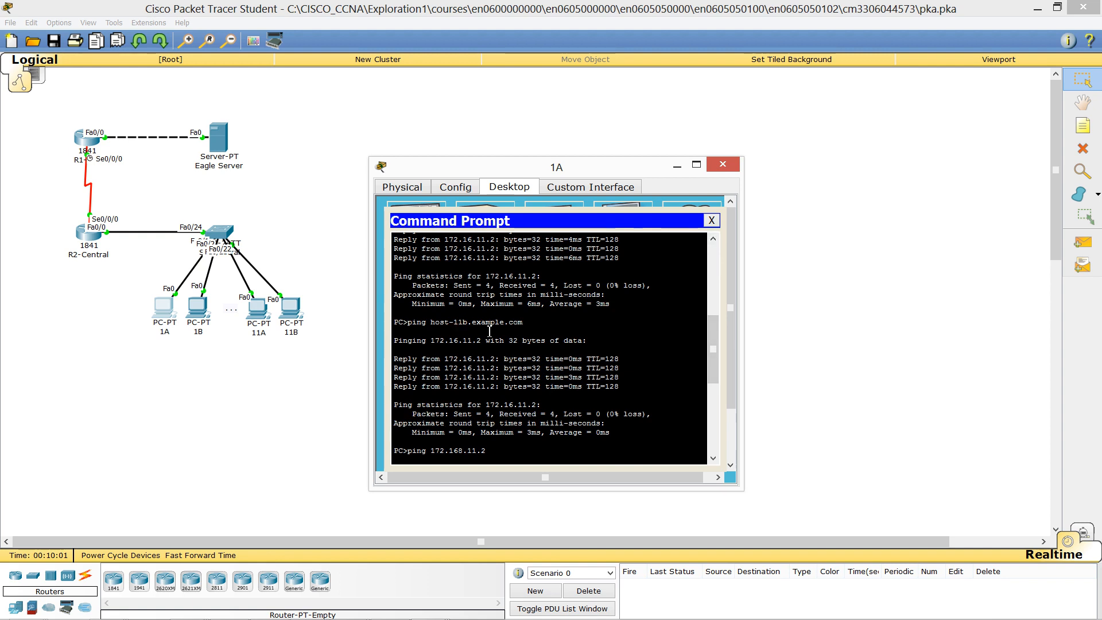
scroll(714, 458, down, 5)
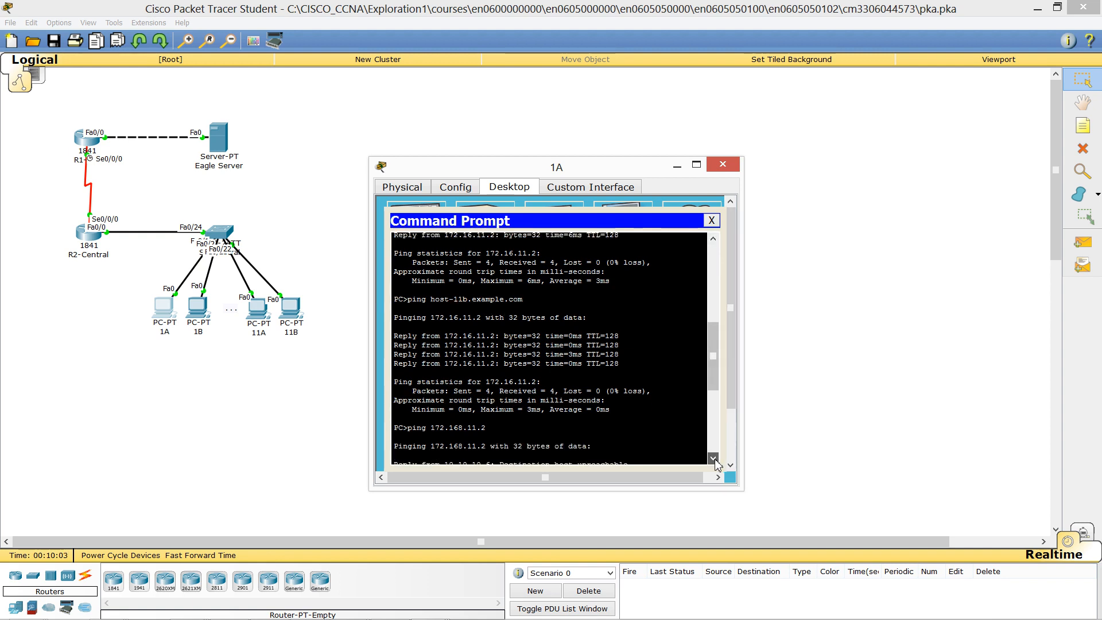
scroll(715, 459, down, 5)
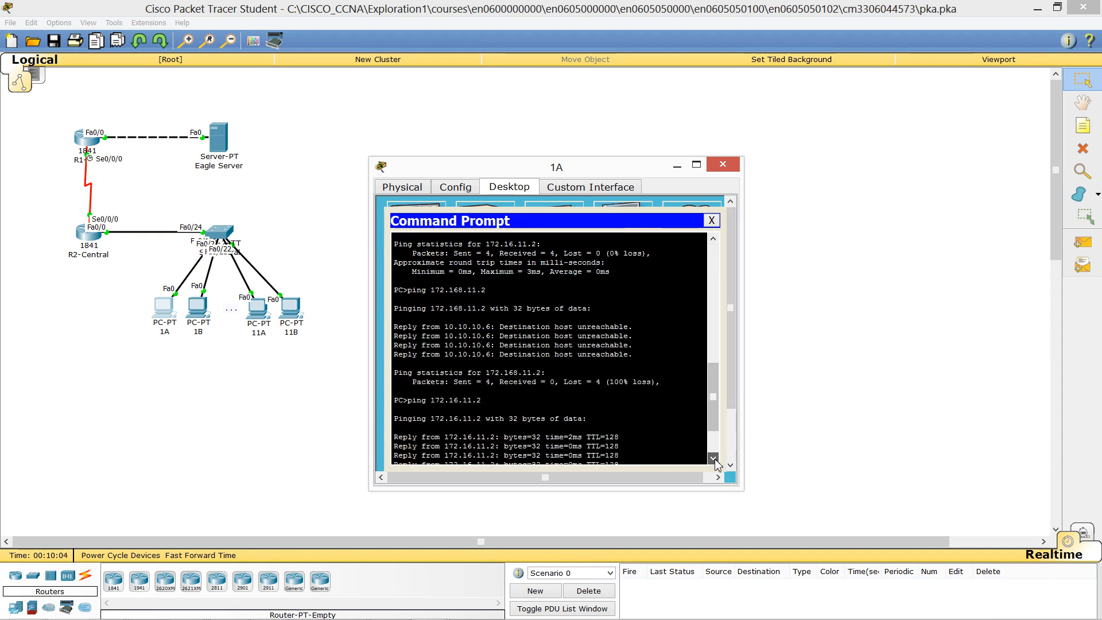
click(715, 459)
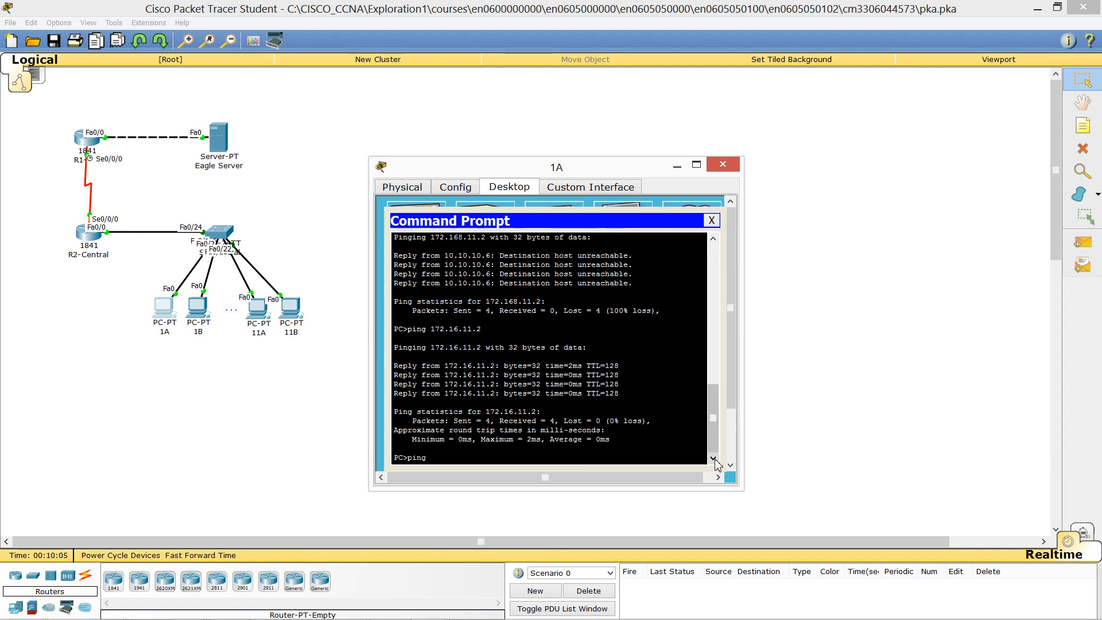
text(host-11b.example.com)
key(Return)
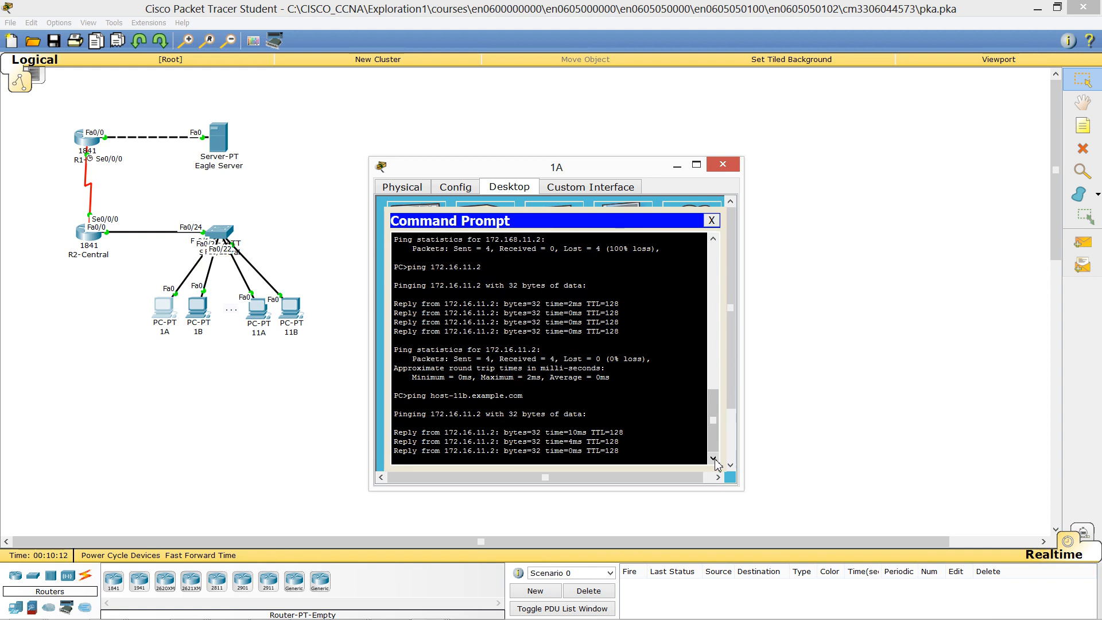
Step: Open the PT Activity instructions and read the Task 3 and Task 5 directions
mouse_move(378, 603)
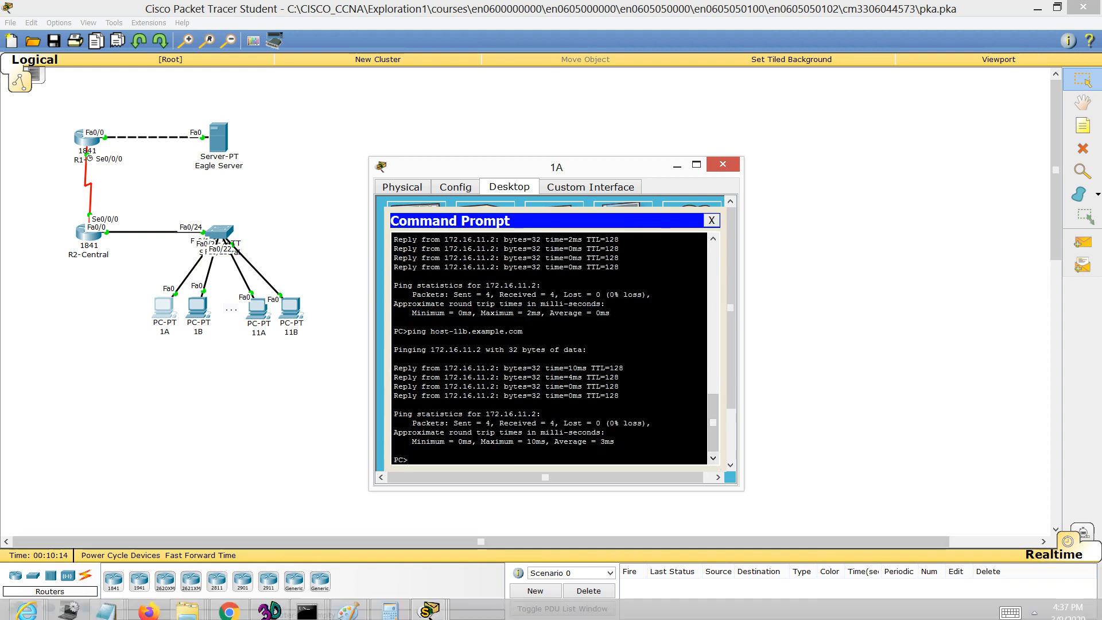
click(430, 606)
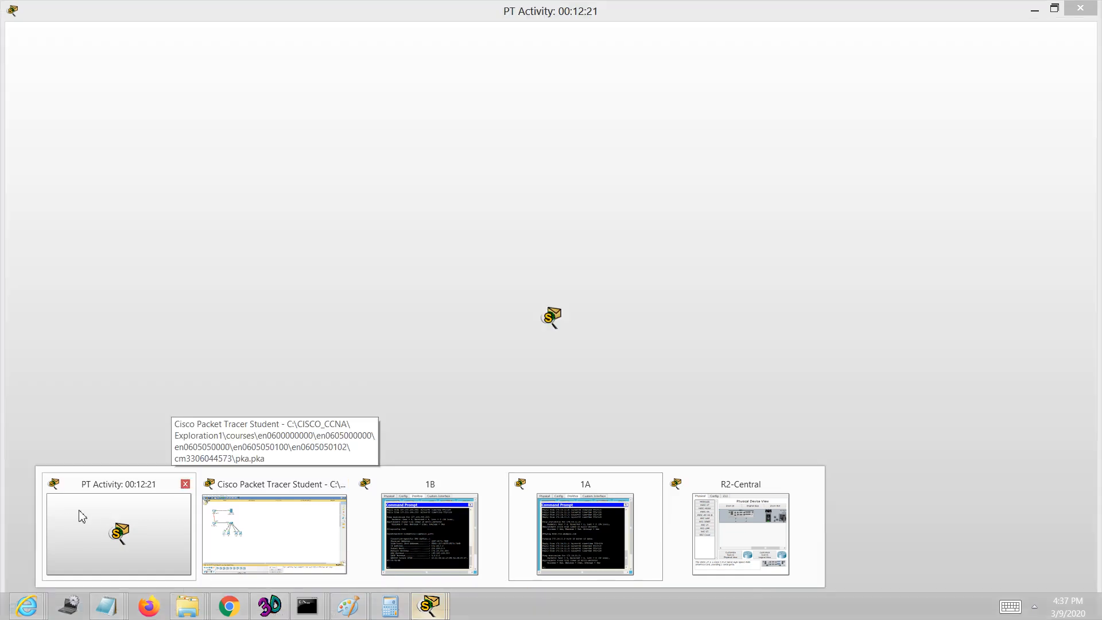
click(82, 516)
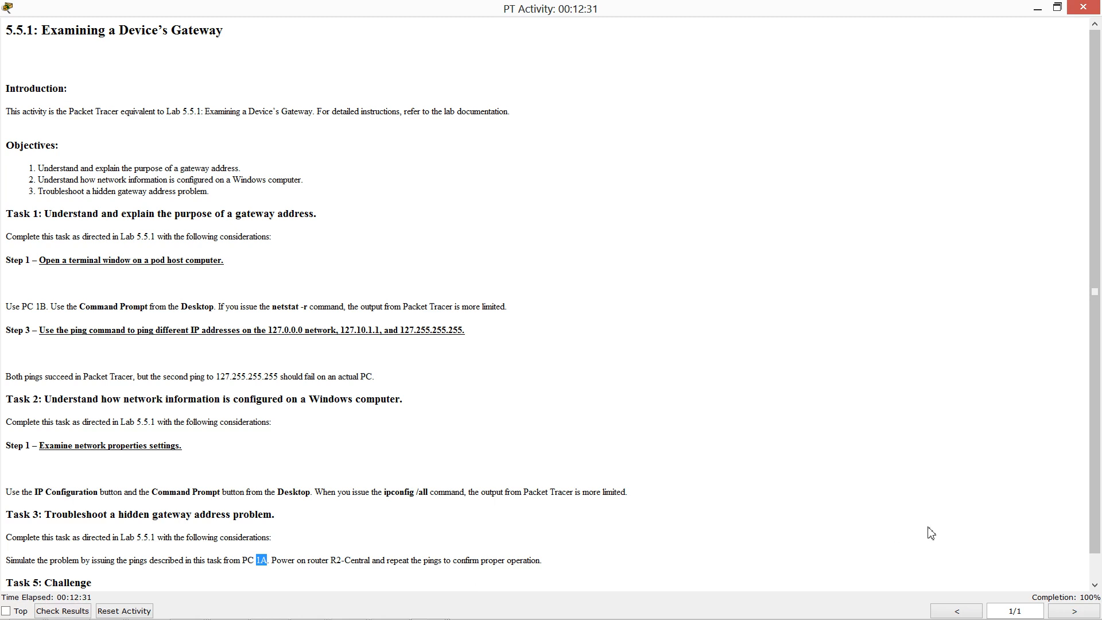
click(1095, 586)
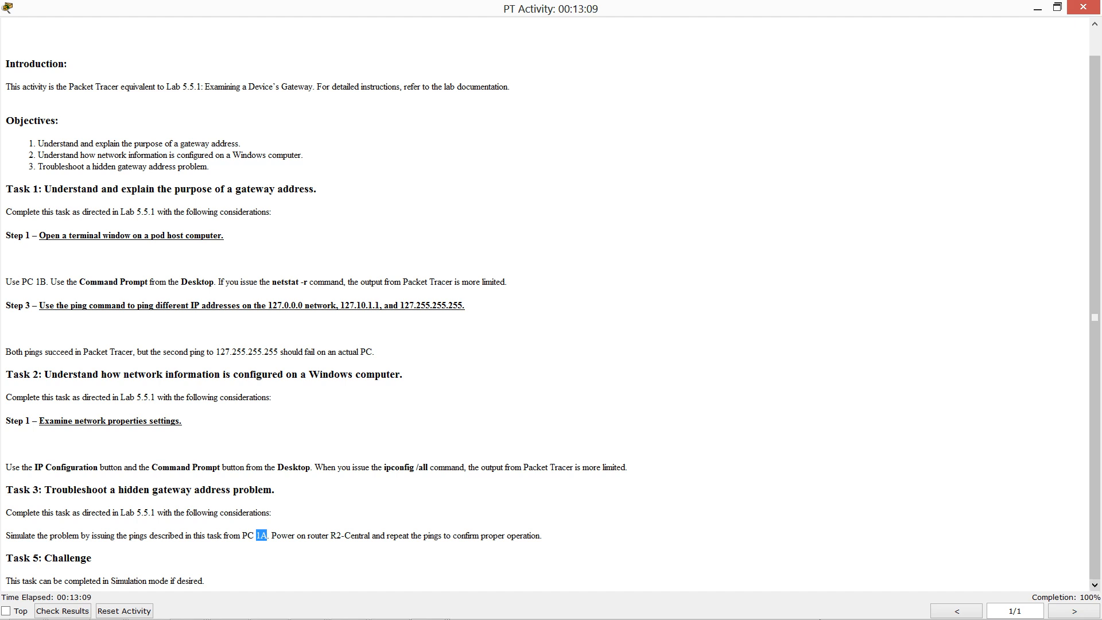
mouse_move(689, 618)
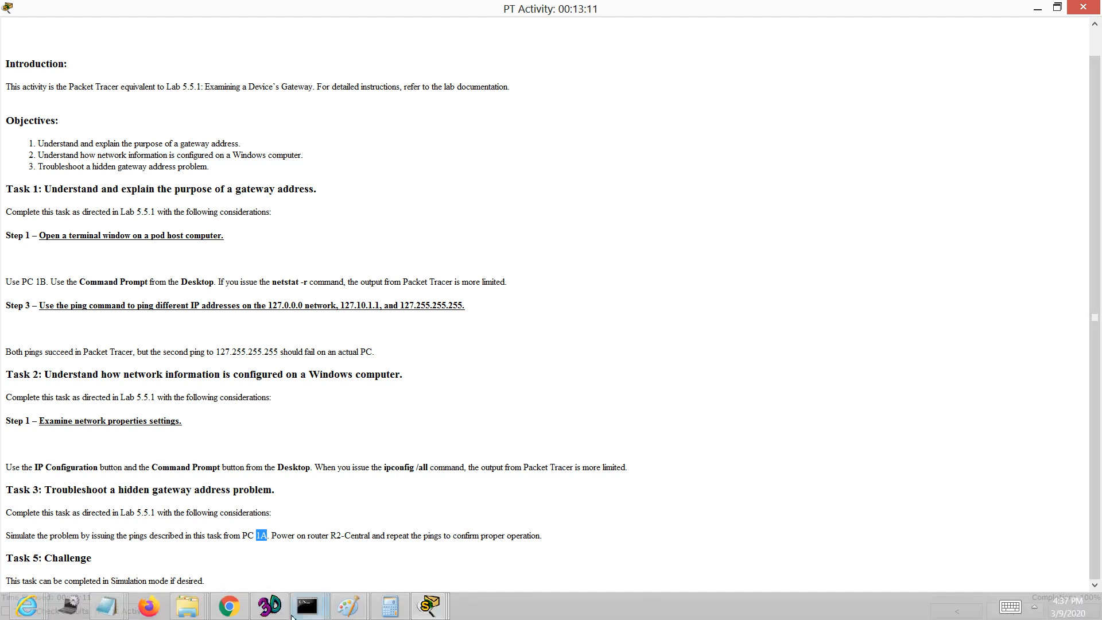
click(307, 605)
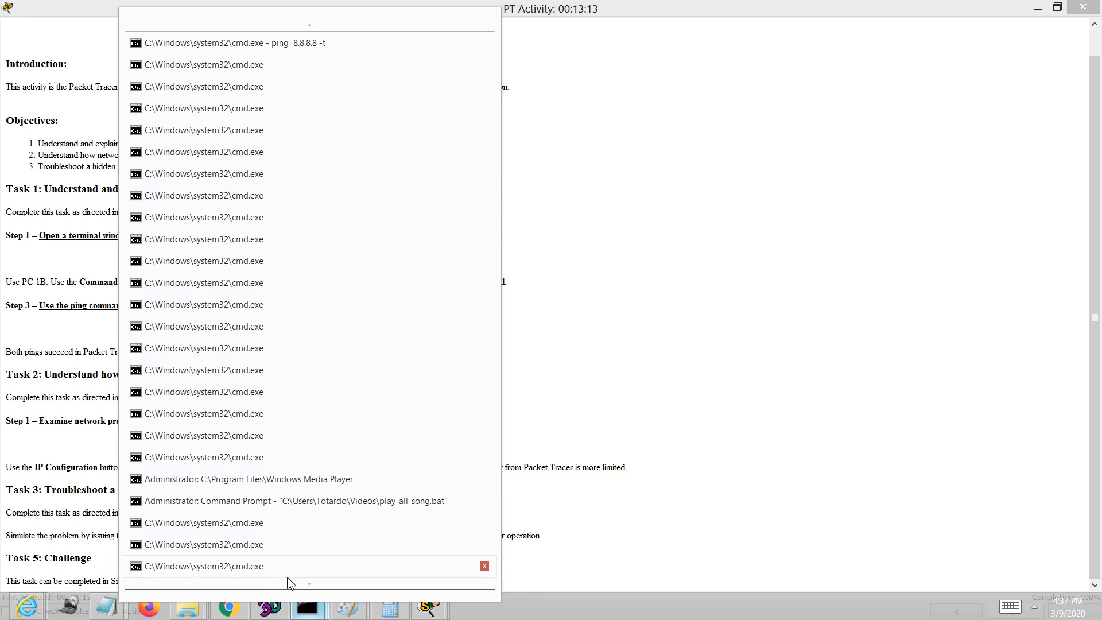
mouse_move(327, 585)
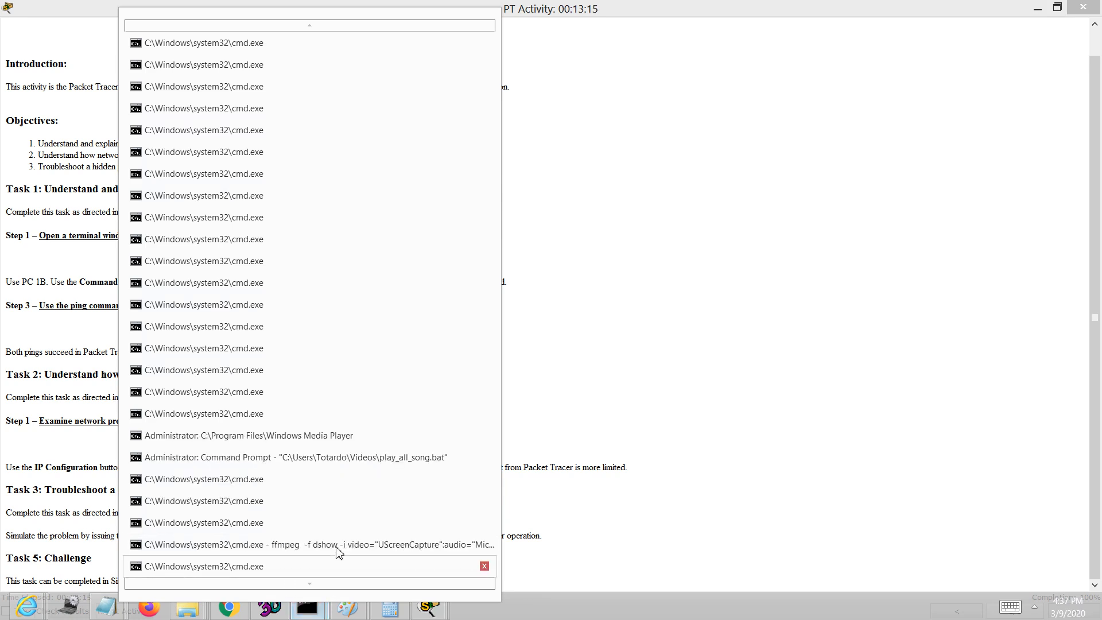